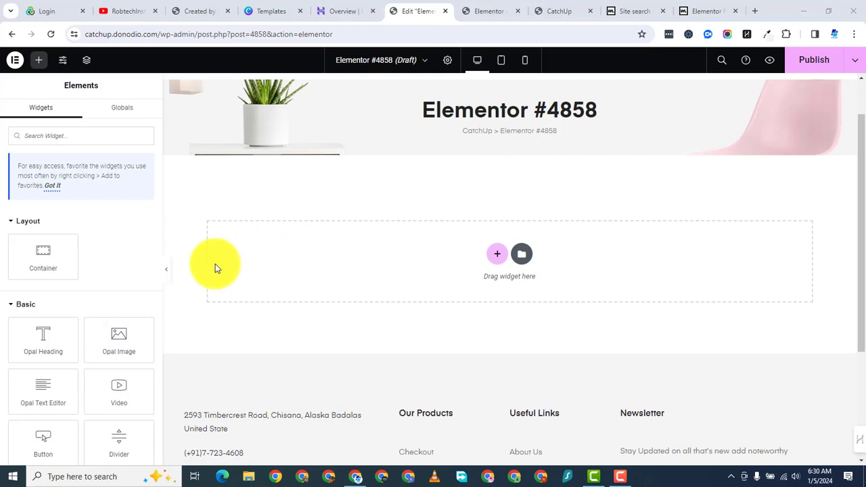
Step: Search the elements for 'form' and drop the Form widget into the empty section
{"action": "scroll", "coordinate": [217, 267], "scroll_direction": "up", "scroll_amount": 1}
{"action": "scroll", "coordinate": [420, 257], "scroll_direction": "down", "scroll_amount": 2}
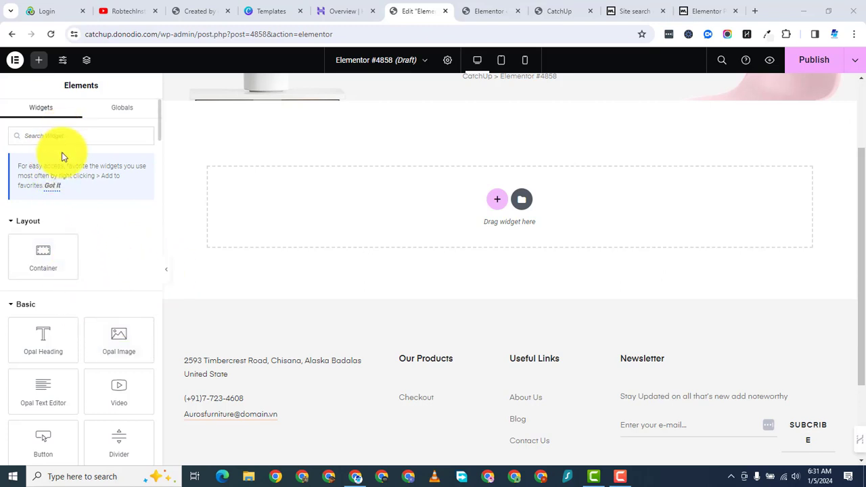
{"action": "scroll", "coordinate": [64, 155], "scroll_direction": "down", "scroll_amount": 3}
{"action": "scroll", "coordinate": [297, 223], "scroll_direction": "down", "scroll_amount": 1}
{"action": "scroll", "coordinate": [270, 213], "scroll_direction": "up", "scroll_amount": 3}
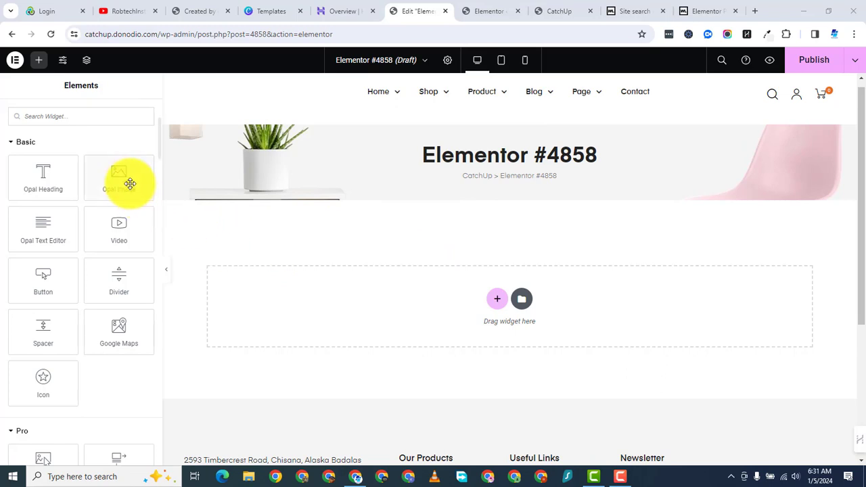
{"action": "scroll", "coordinate": [297, 266], "scroll_direction": "down", "scroll_amount": 1}
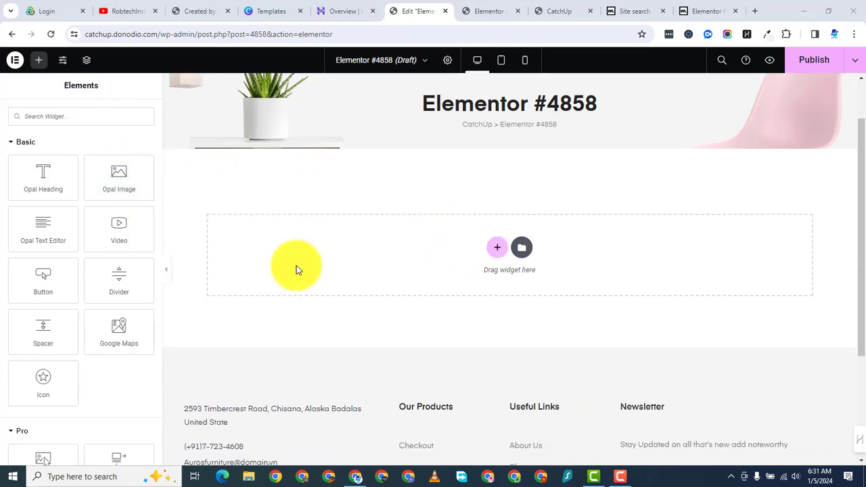
{"action": "scroll", "coordinate": [295, 266], "scroll_direction": "up", "scroll_amount": 1}
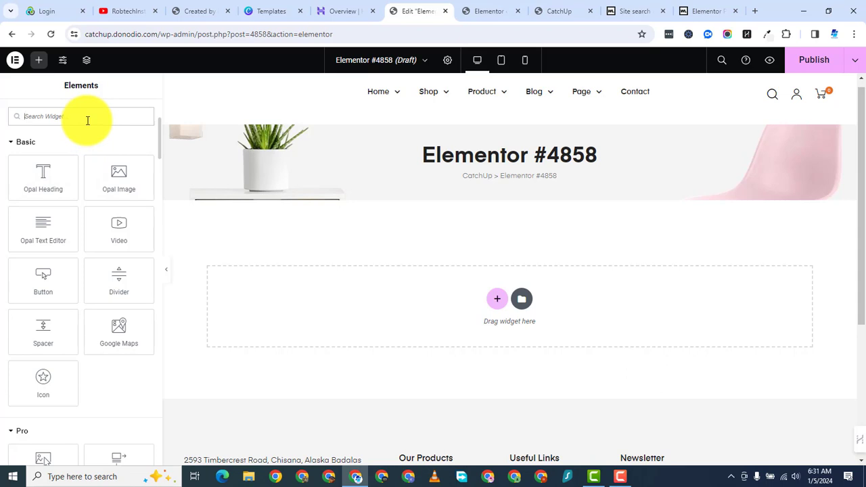
{"action": "type", "text": "form"}
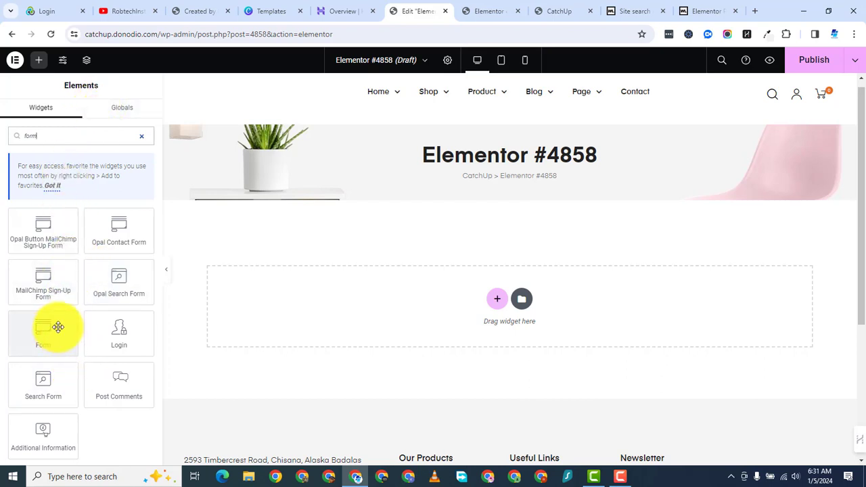
{"action": "left_click_drag", "start_coordinate": [43, 331], "coordinate": [537, 300]}
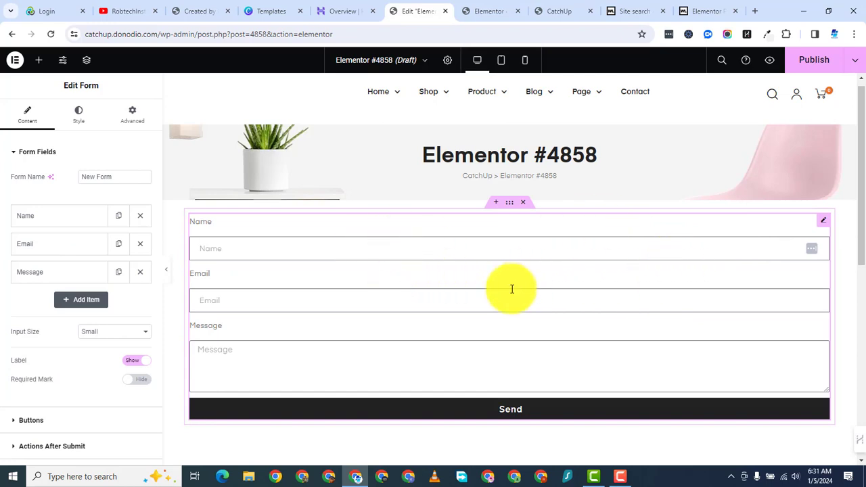
{"action": "scroll", "coordinate": [338, 292], "scroll_direction": "down", "scroll_amount": 3}
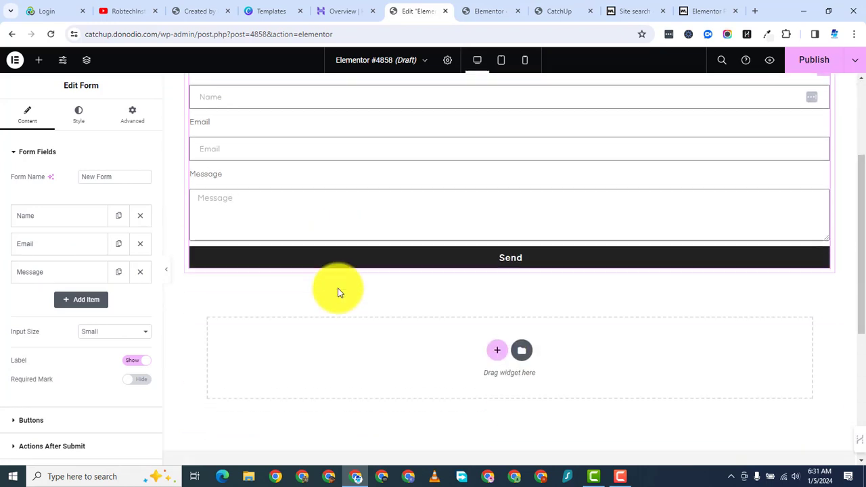
{"action": "scroll", "coordinate": [469, 162], "scroll_direction": "up", "scroll_amount": 3}
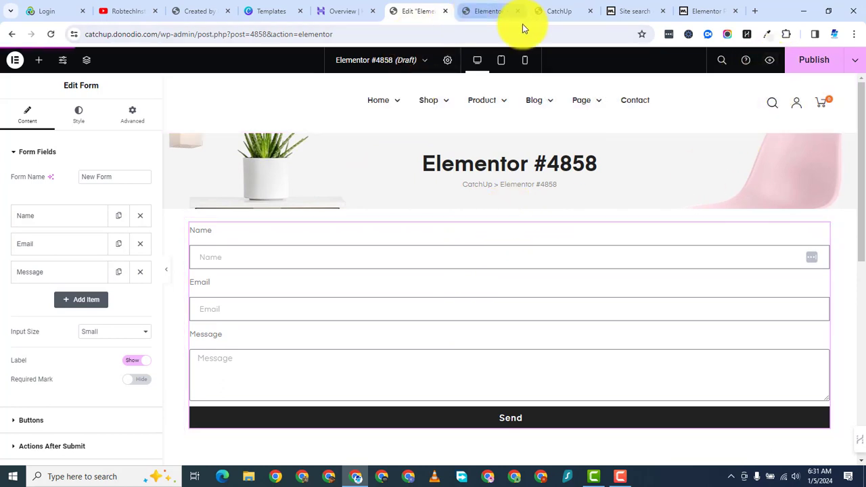
{"action": "left_click", "coordinate": [768, 61]}
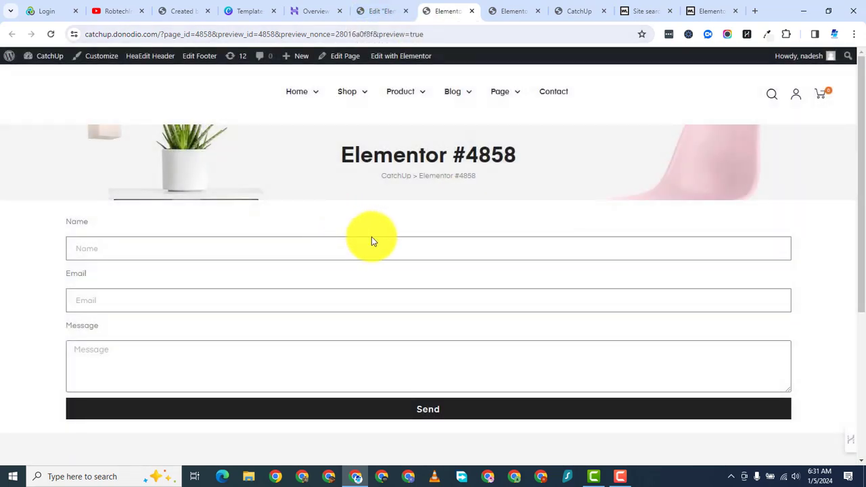
{"action": "scroll", "coordinate": [379, 284], "scroll_direction": "down", "scroll_amount": 1}
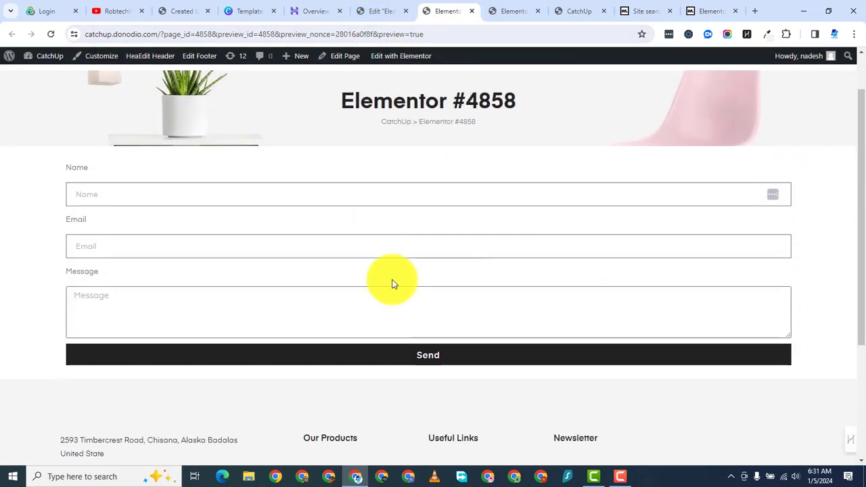
{"action": "left_click", "coordinate": [380, 12]}
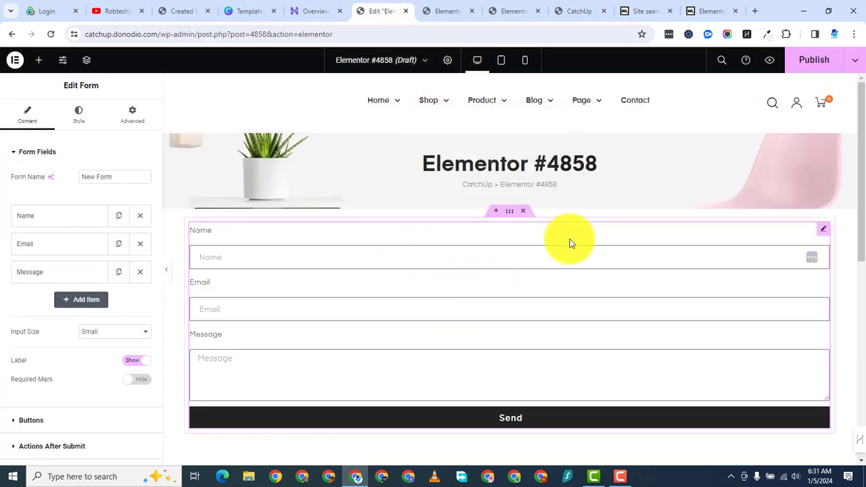
Step: Set the width of the section holding the form to 700 px
{"action": "left_click", "coordinate": [510, 214]}
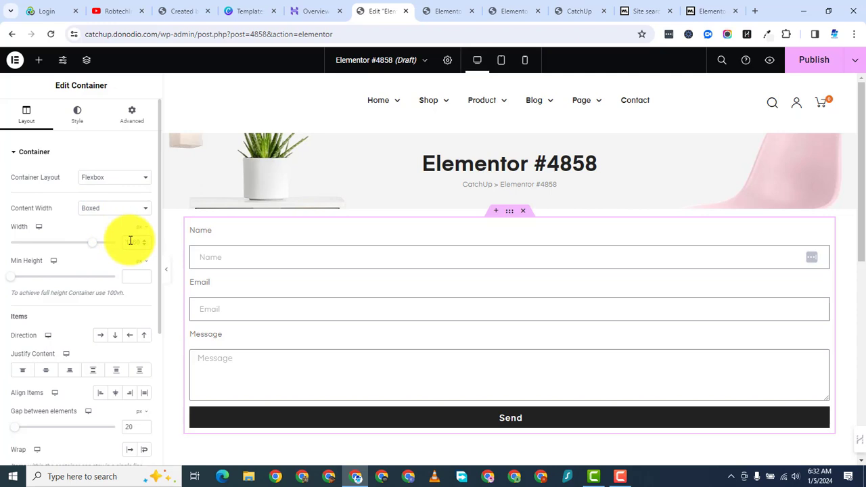
{"action": "type", "text": "900"}
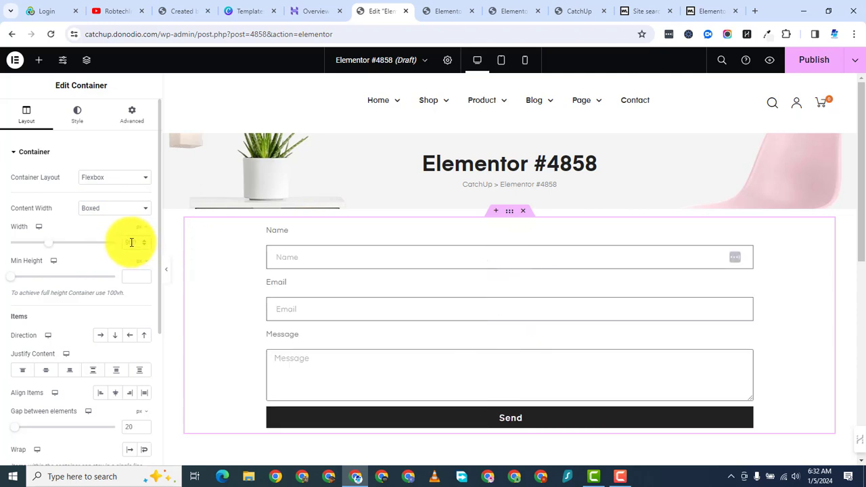
{"action": "double_click", "coordinate": [132, 242]}
{"action": "type", "text": "800"}
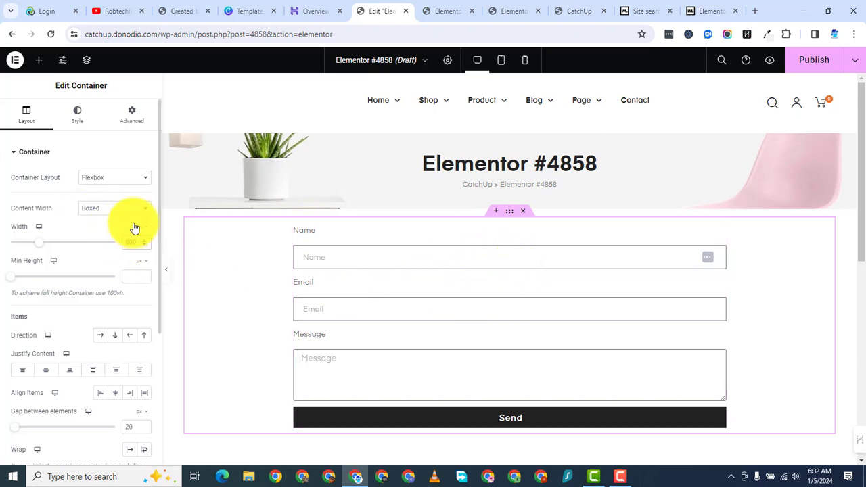
{"action": "key", "text": "BackSpace"}
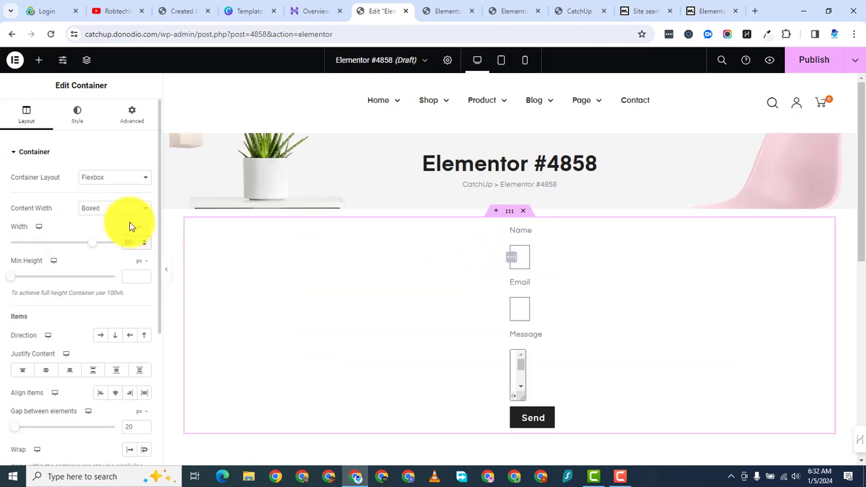
{"action": "type", "text": "700"}
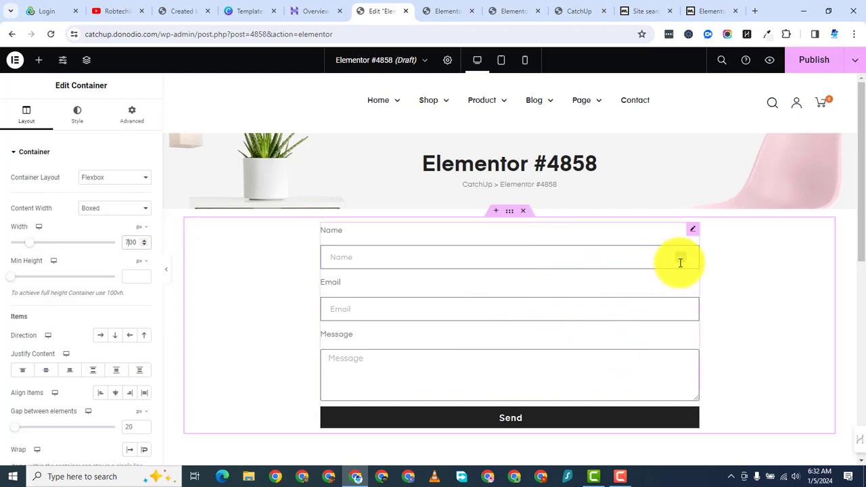
Step: Duplicate the Name field and relabel the two fields First Name and Last Name
{"action": "left_click", "coordinate": [693, 229]}
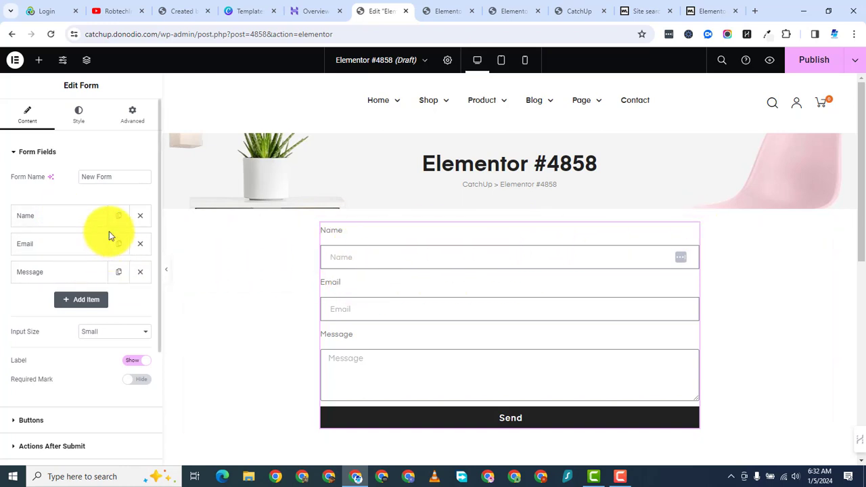
{"action": "left_click", "coordinate": [118, 217]}
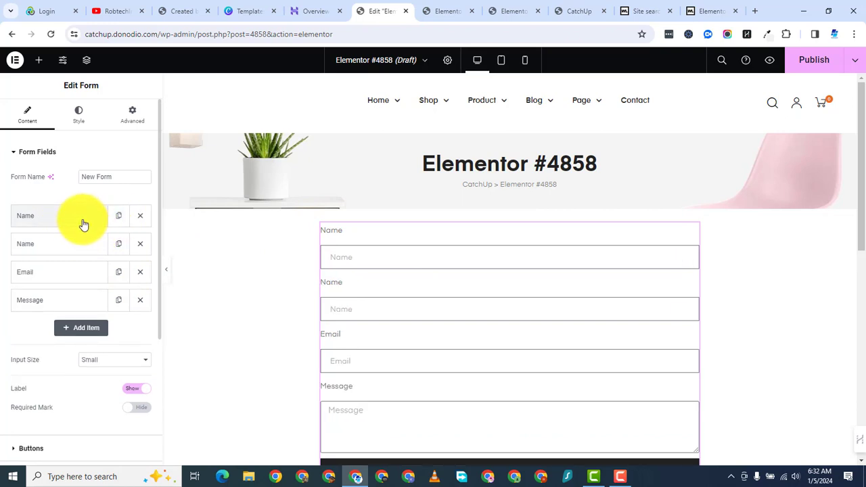
{"action": "left_click", "coordinate": [77, 220]}
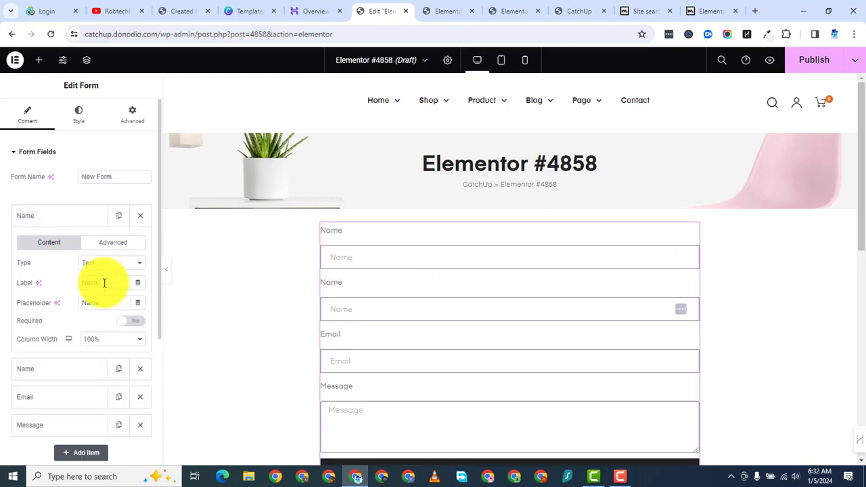
{"action": "left_click", "coordinate": [77, 218]}
{"action": "left_click", "coordinate": [88, 245]}
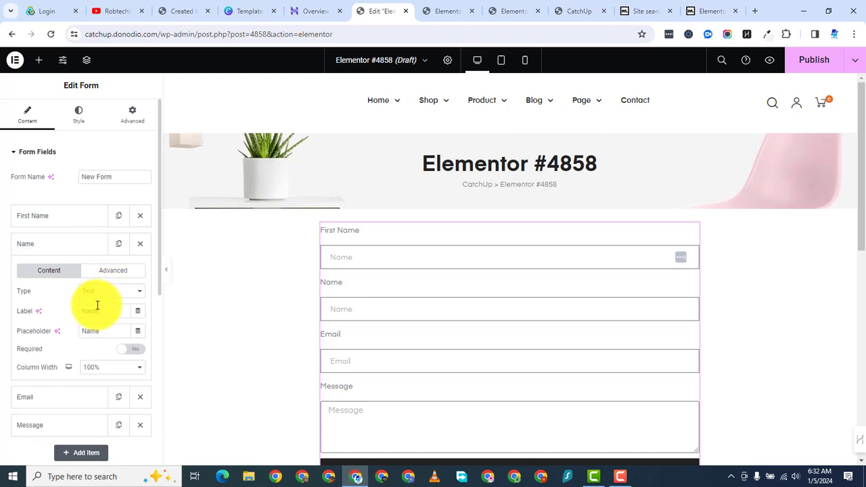
{"action": "left_click", "coordinate": [81, 311]}
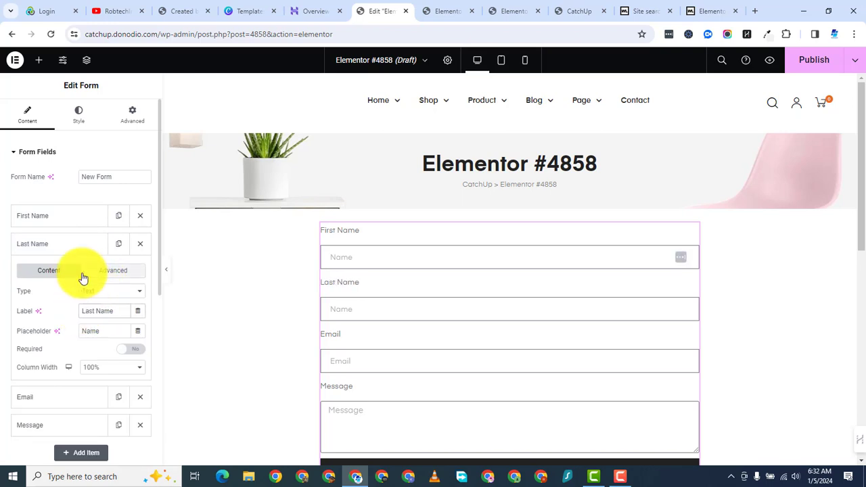
Step: Give First Name and Last Name matching placeholder text
{"action": "left_click", "coordinate": [62, 218]}
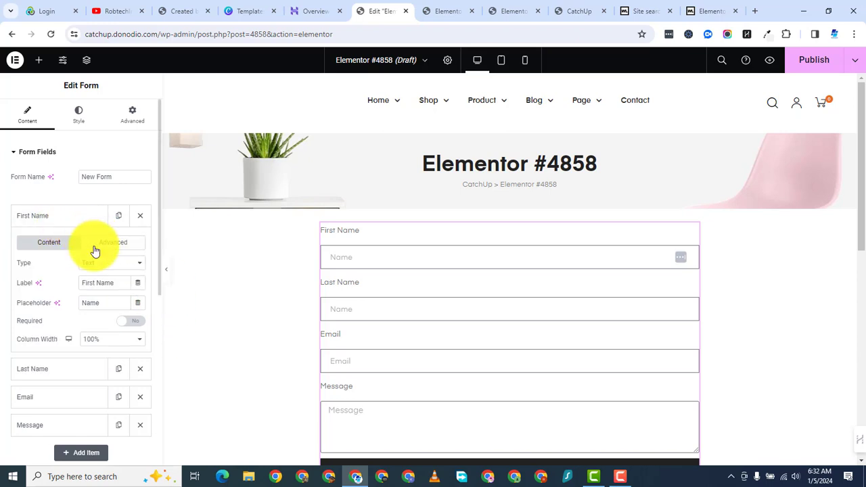
{"action": "left_click", "coordinate": [81, 220]}
{"action": "left_click", "coordinate": [82, 222]}
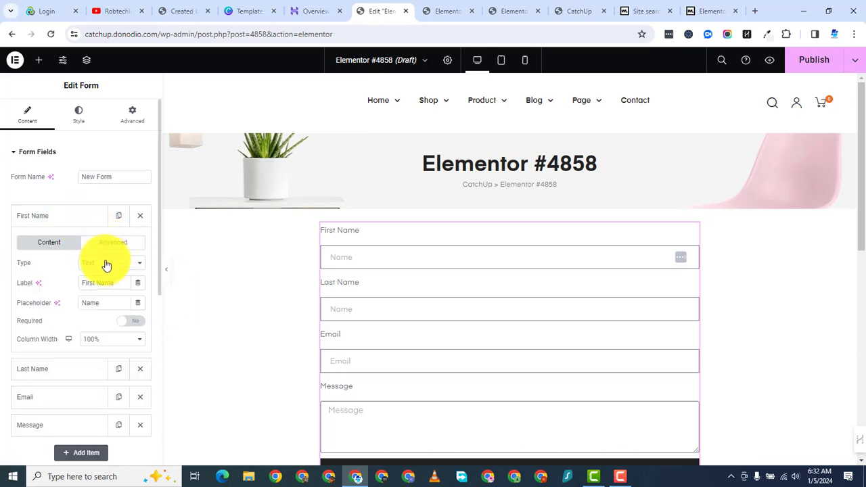
{"action": "double_click", "coordinate": [110, 307]}
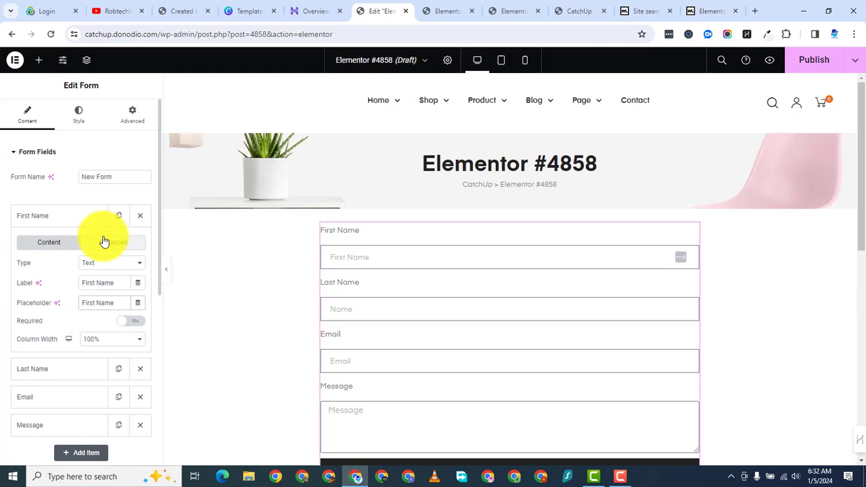
{"action": "left_click", "coordinate": [82, 217]}
{"action": "left_click", "coordinate": [66, 247]}
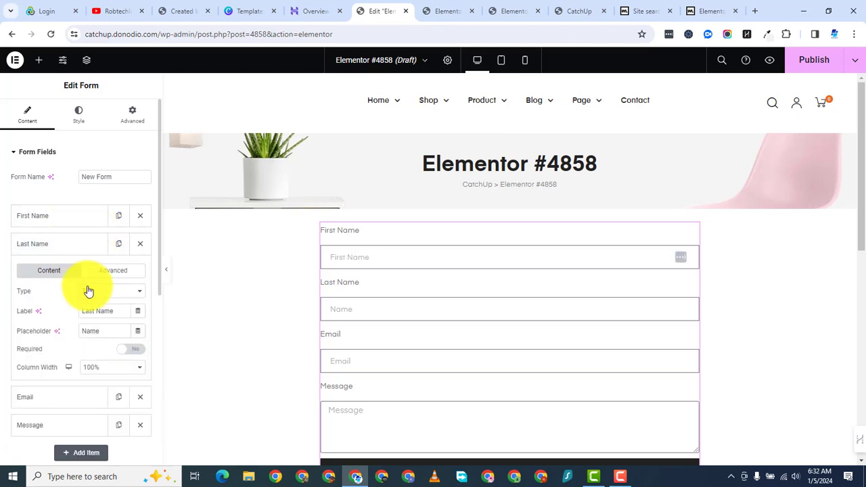
{"action": "left_click", "coordinate": [81, 330]}
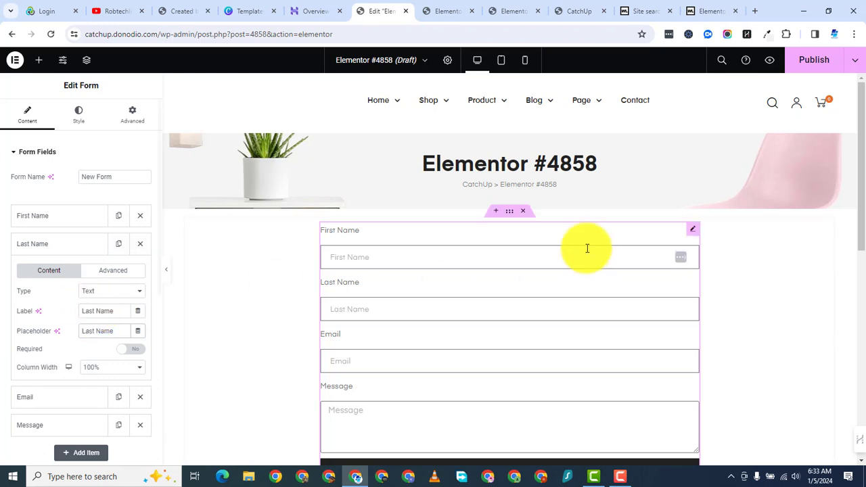
{"action": "left_click", "coordinate": [67, 245]}
{"action": "left_click", "coordinate": [75, 274]}
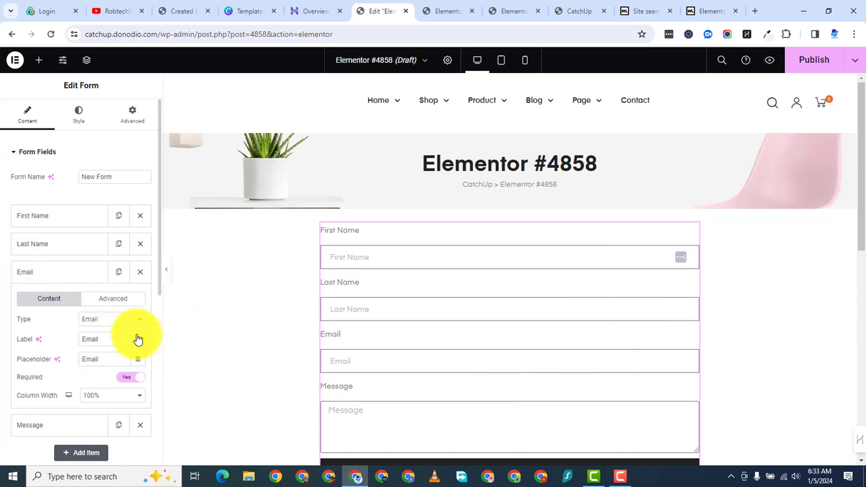
{"action": "left_click", "coordinate": [102, 322]}
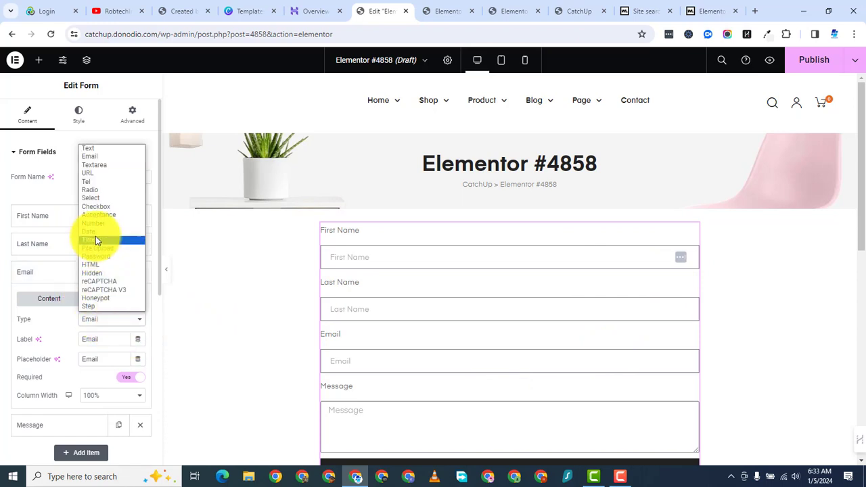
{"action": "left_click", "coordinate": [104, 158]}
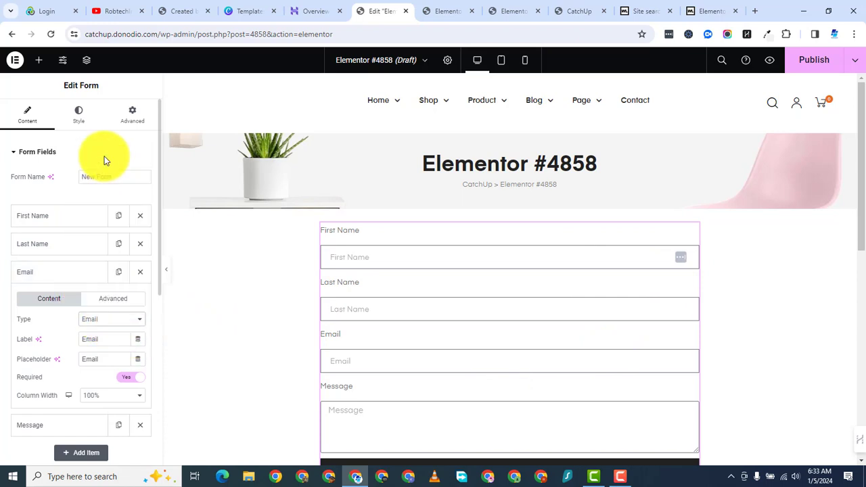
{"action": "left_click", "coordinate": [97, 319]}
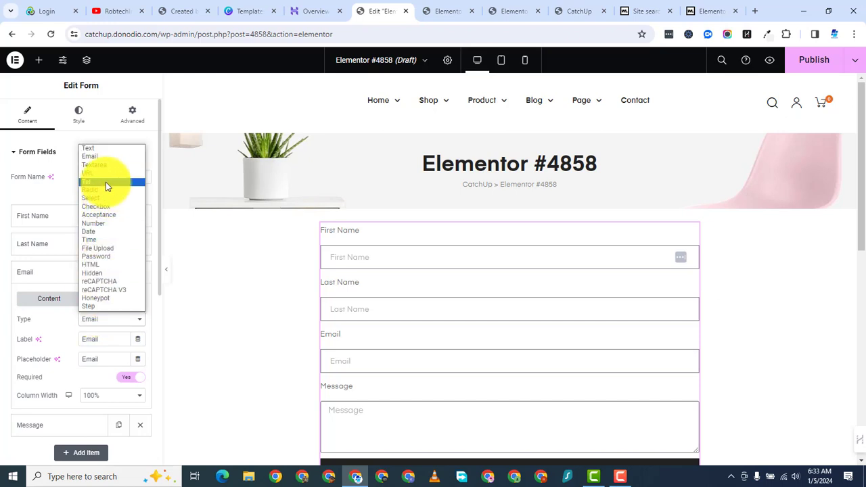
{"action": "left_click", "coordinate": [110, 158]}
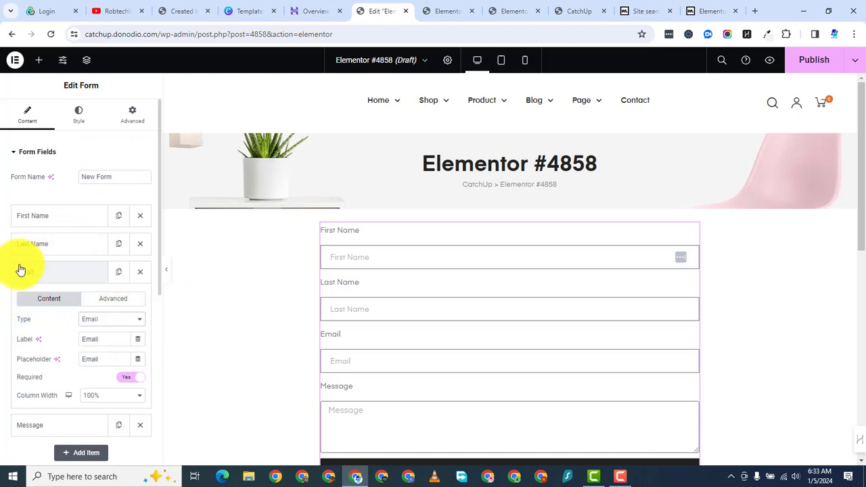
Step: Set the Column Width of both First Name and Last Name to 50%
{"action": "left_click", "coordinate": [42, 218]}
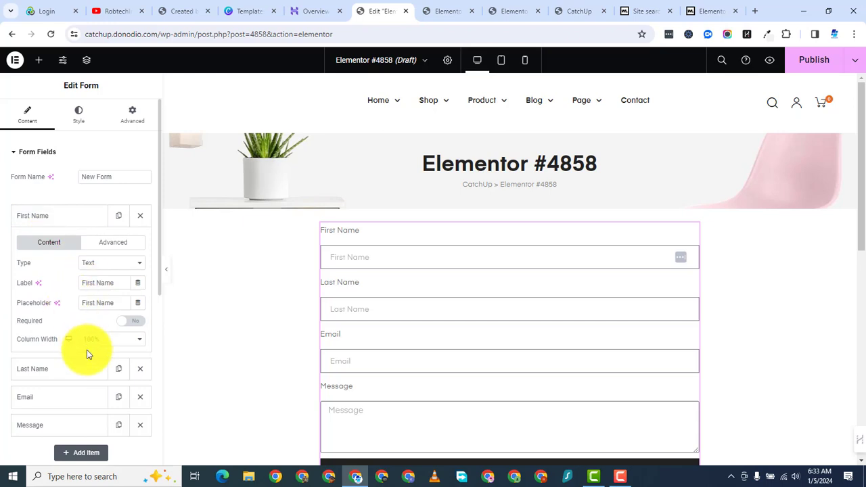
{"action": "left_click", "coordinate": [101, 342]}
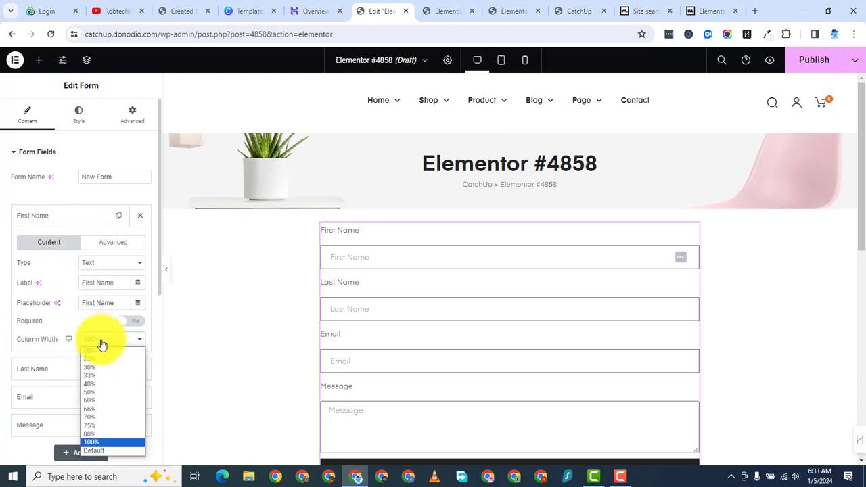
{"action": "left_click", "coordinate": [109, 395]}
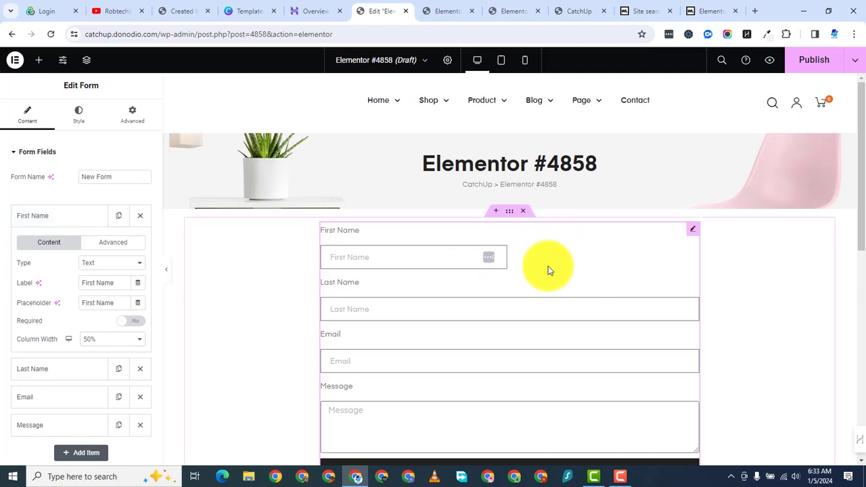
{"action": "left_click", "coordinate": [66, 221]}
{"action": "left_click", "coordinate": [66, 221]}
{"action": "left_click", "coordinate": [67, 223]}
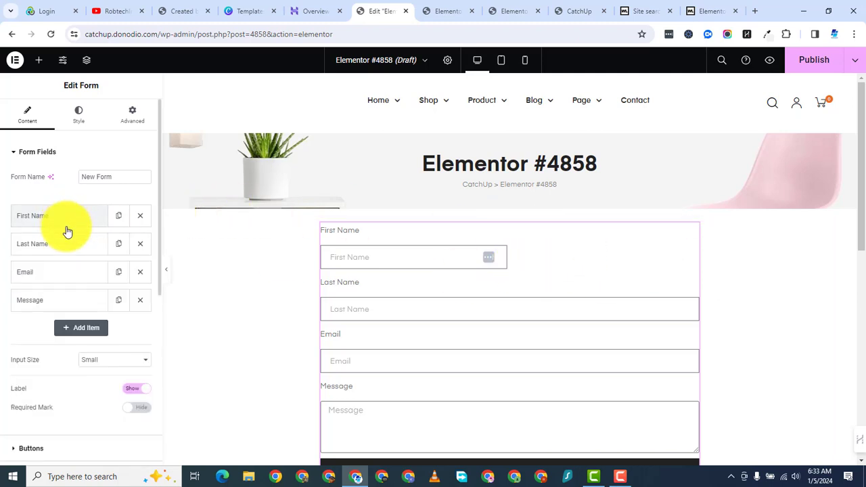
{"action": "left_click", "coordinate": [67, 246]}
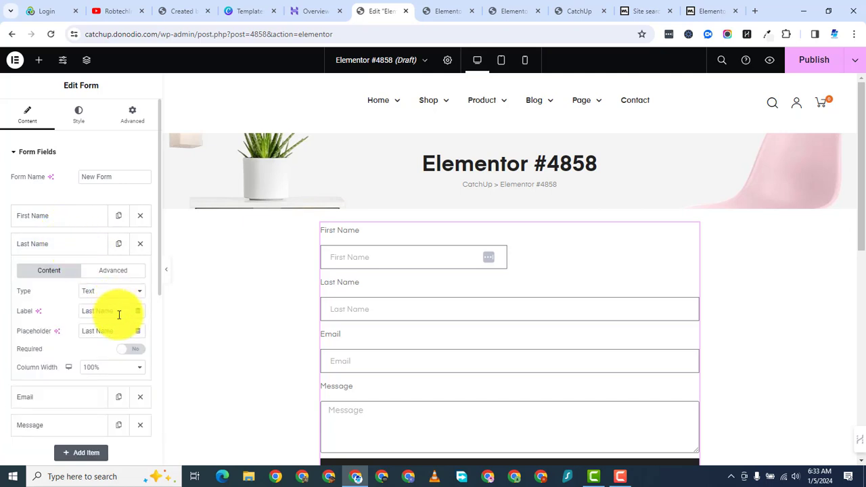
{"action": "left_click", "coordinate": [101, 369]}
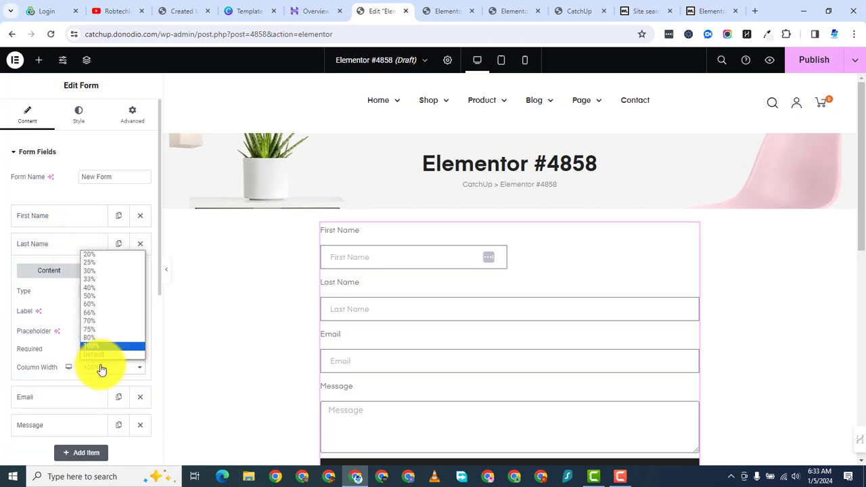
{"action": "left_click", "coordinate": [105, 296]}
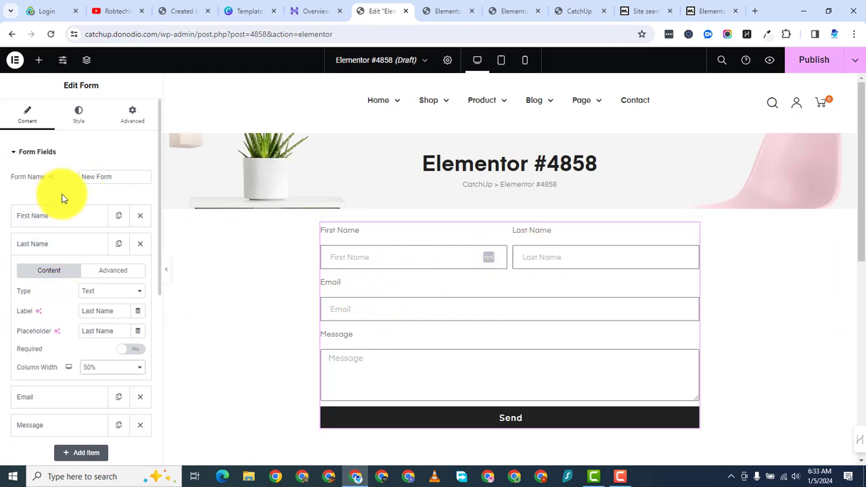
Step: Add a new Text field after Message and label it Required Service
{"action": "left_click", "coordinate": [45, 245]}
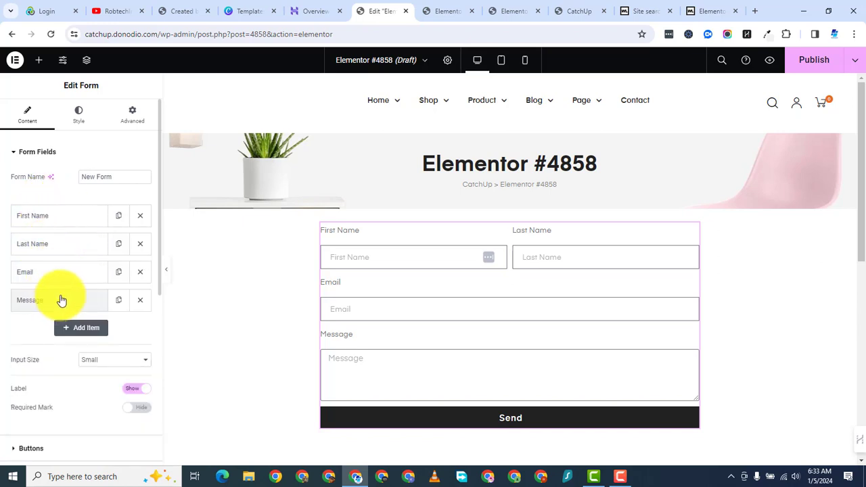
{"action": "left_click", "coordinate": [82, 330]}
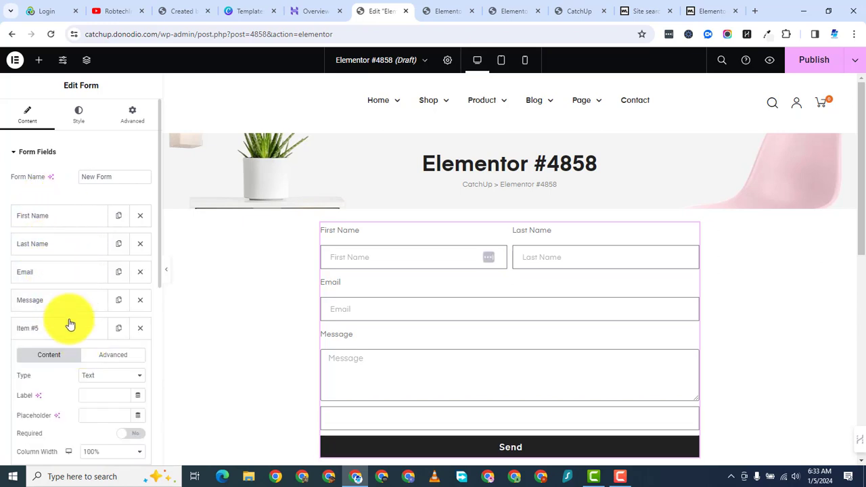
{"action": "left_click", "coordinate": [69, 332]}
{"action": "left_click", "coordinate": [70, 332]}
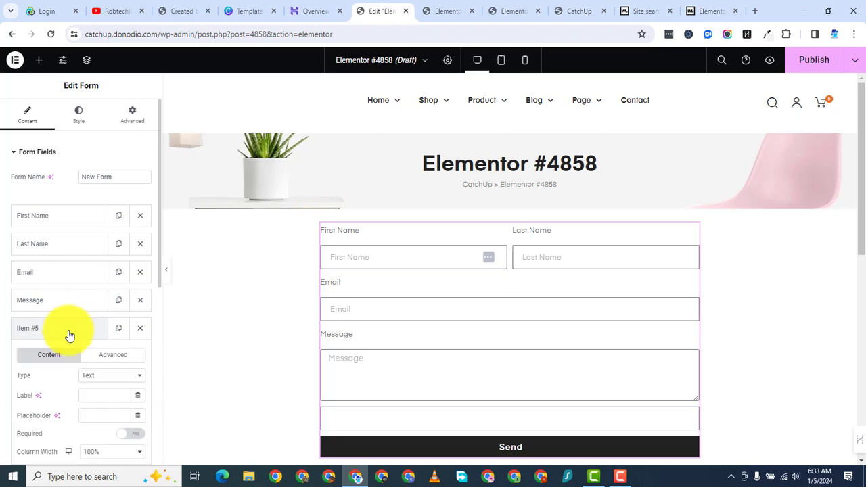
{"action": "left_click", "coordinate": [109, 375]}
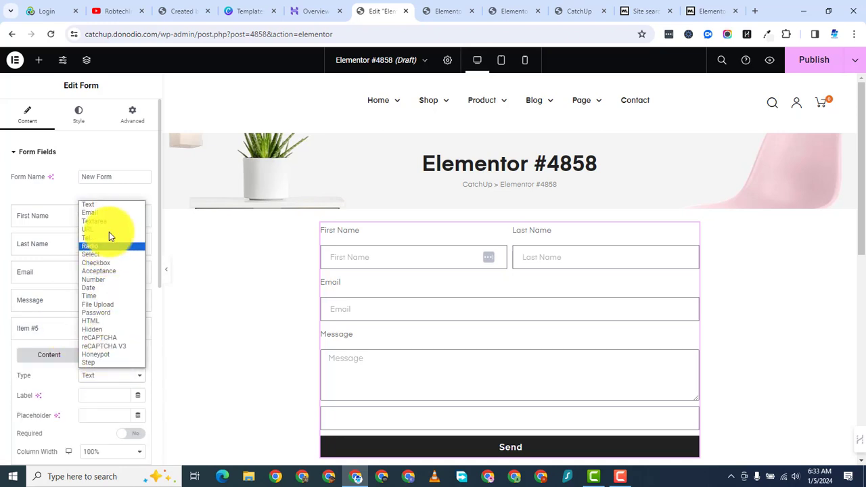
{"action": "left_click", "coordinate": [52, 372]}
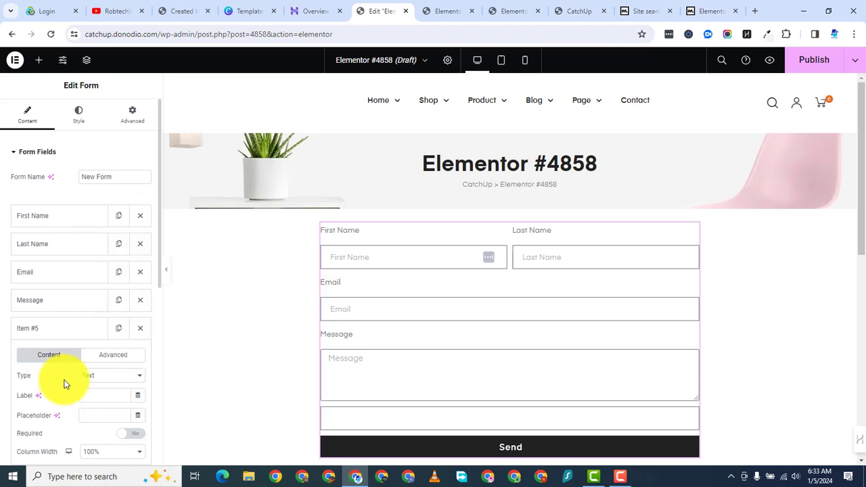
{"action": "left_click", "coordinate": [101, 395]}
{"action": "type", "text": "Required Service"}
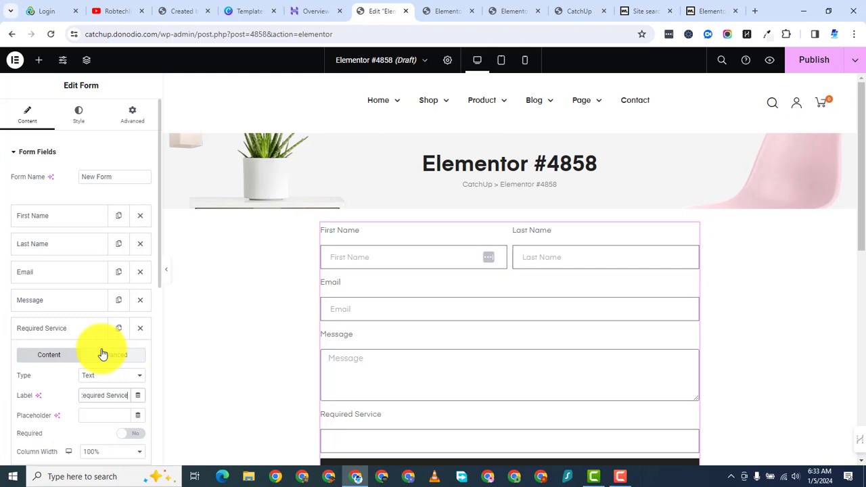
{"action": "left_click", "coordinate": [613, 481]}
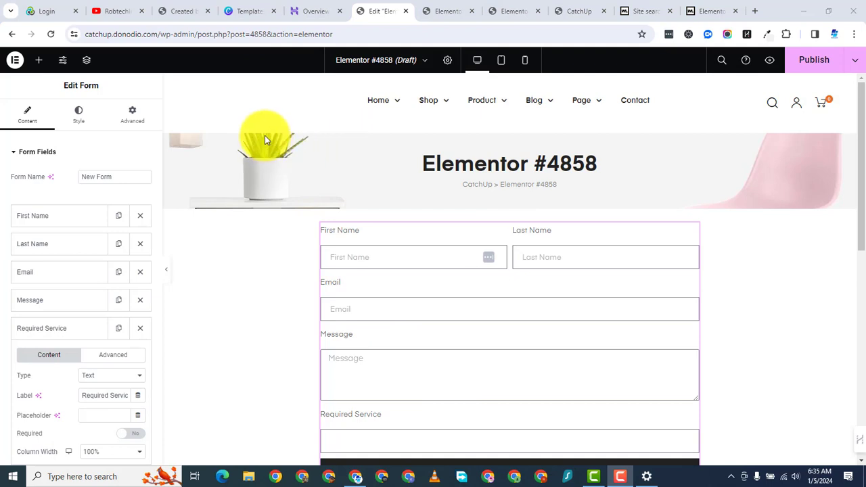
{"action": "left_click", "coordinate": [264, 136]}
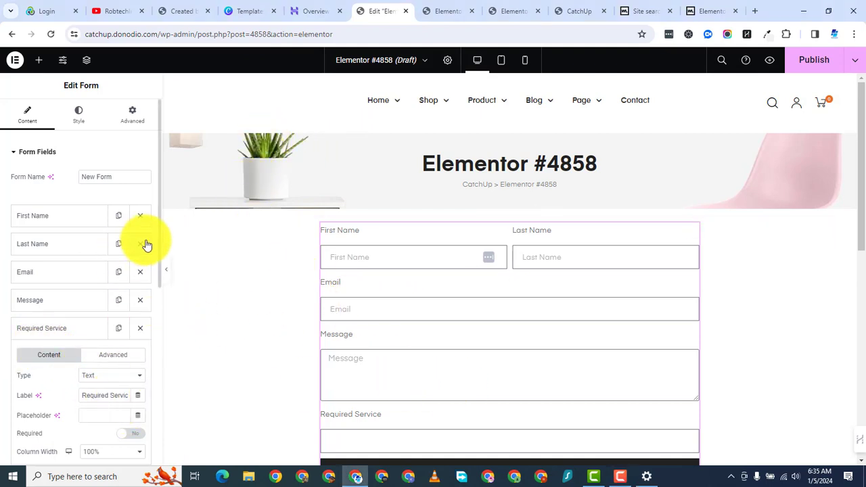
{"action": "scroll", "coordinate": [159, 284], "scroll_direction": "down", "scroll_amount": 2}
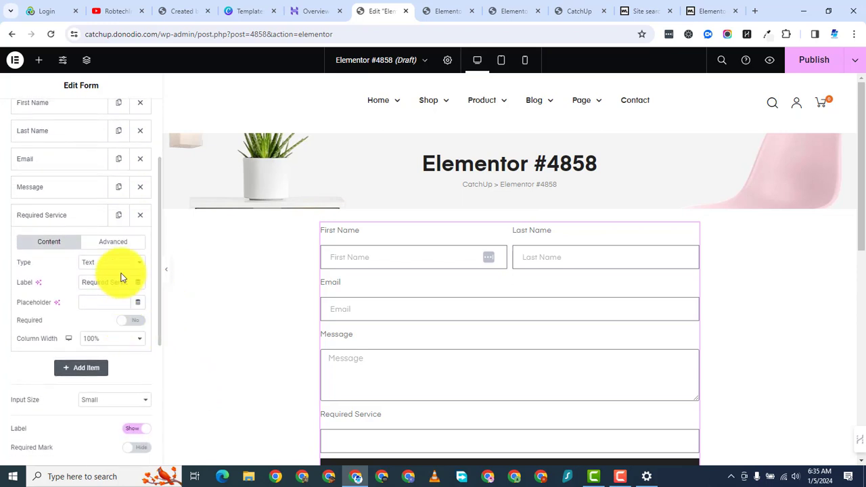
{"action": "left_click", "coordinate": [119, 264]}
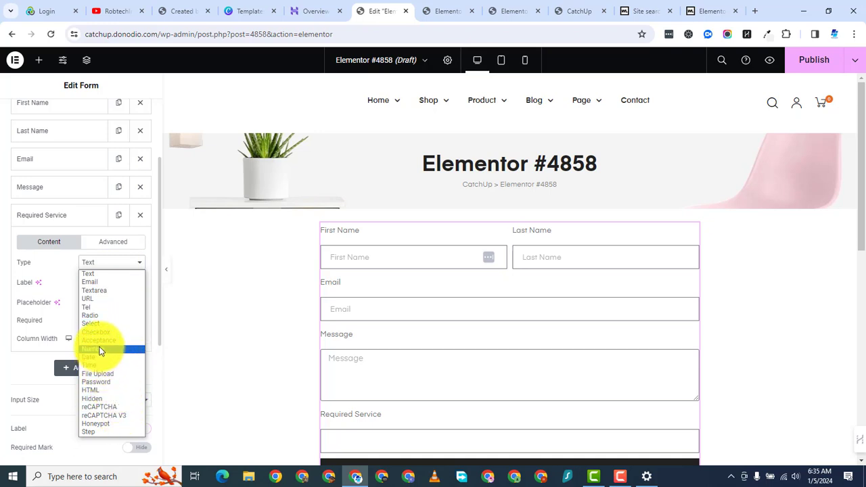
Step: Change Required Service to a Select field and make it required
{"action": "left_click", "coordinate": [95, 325]}
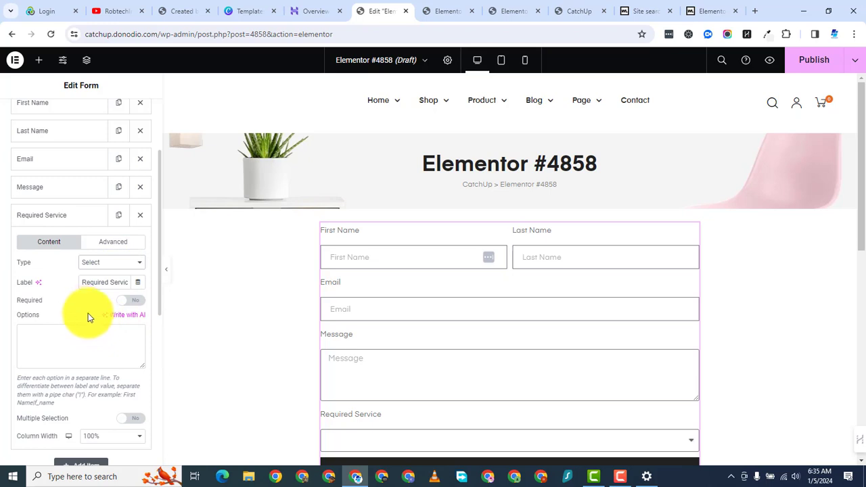
{"action": "left_click", "coordinate": [130, 299]}
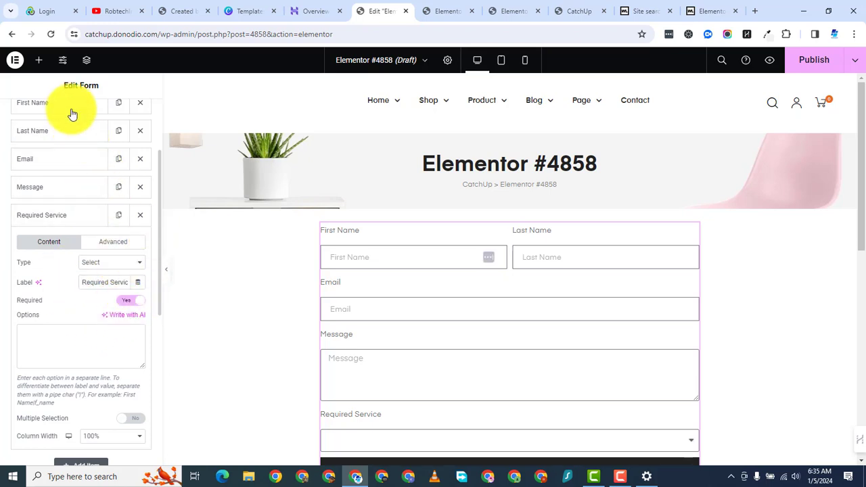
{"action": "left_click", "coordinate": [49, 331]}
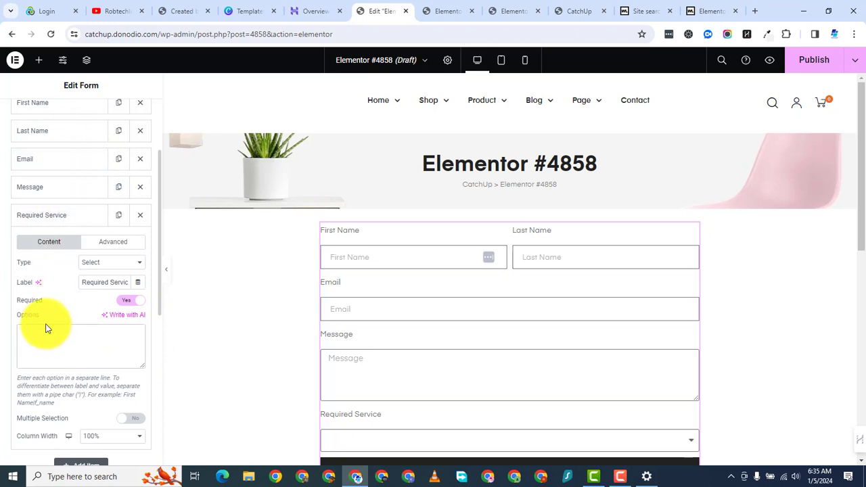
Step: Enter the options Accounting, Bookkeeping, Auditing, Sales, Marketing and Social Media, one per line
{"action": "type", "text": "A"}
{"action": "type", "text": "ccoun "}
{"action": "type", "text": "Bookkeeping"}
{"action": "key", "text": "Return"}
{"action": "type", "text": "Auditing"}
{"action": "key", "text": "Return"}
{"action": "type", "text": "Sales"}
{"action": "key", "text": "Return"}
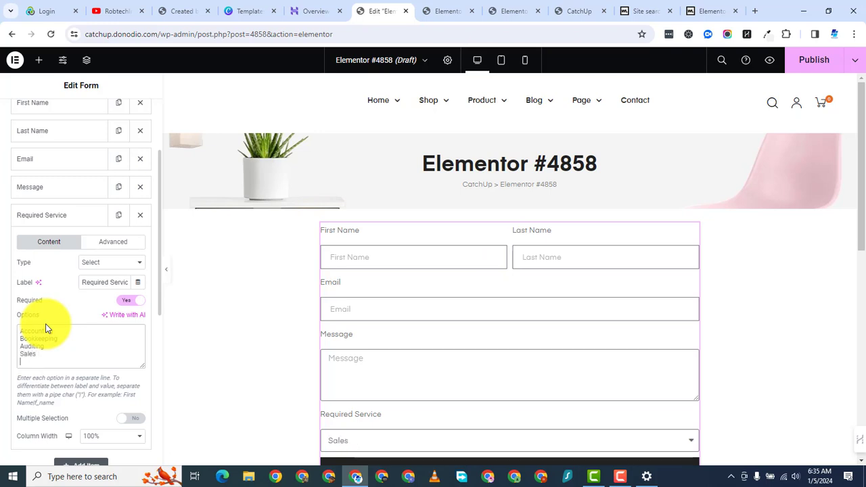
{"action": "type", "text": "Marketi"}
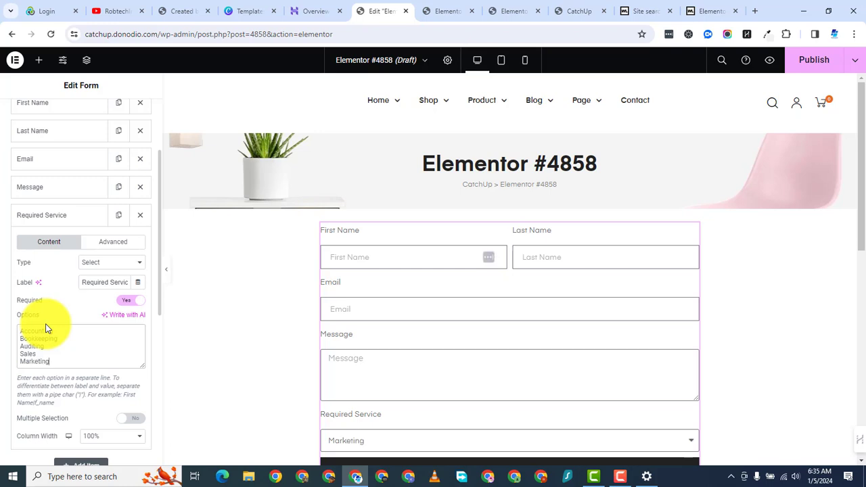
{"action": "type", "text": "ng"}
{"action": "key", "text": "Return"}
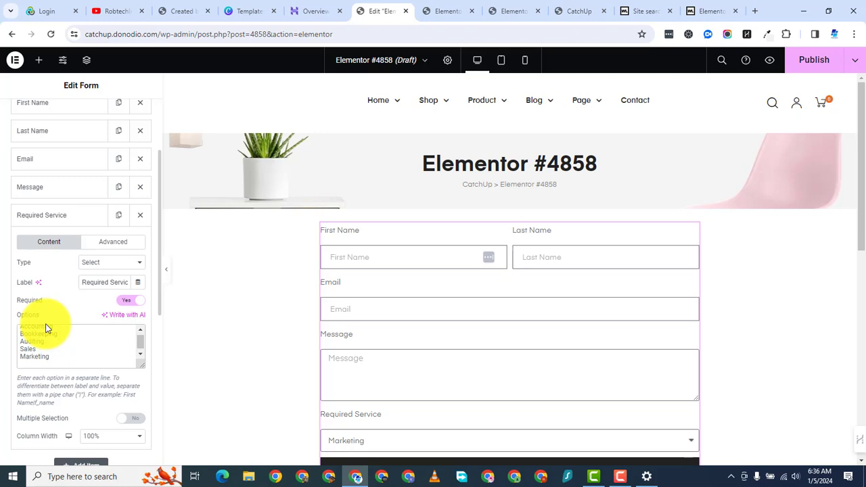
{"action": "type", "text": "Social Me"}
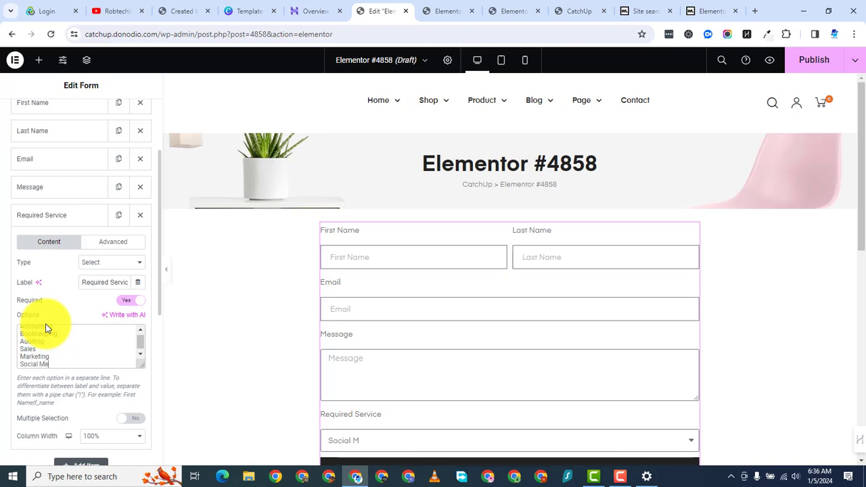
{"action": "type", "text": "di"}
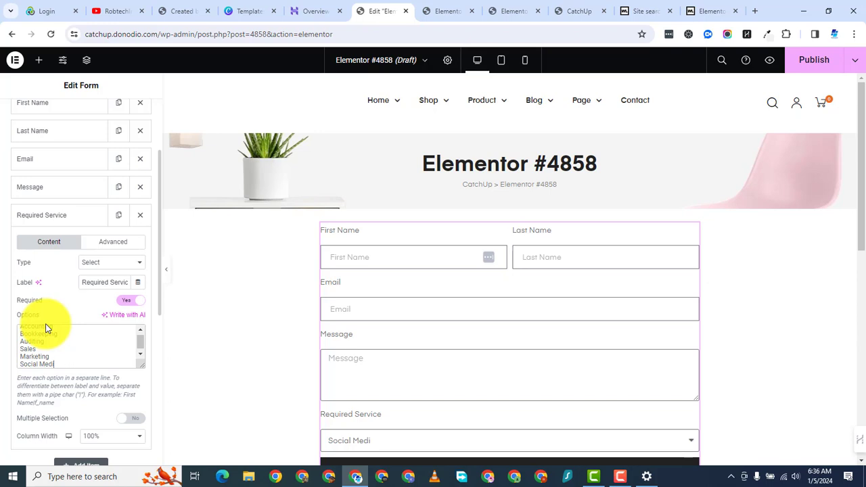
{"action": "type", "text": "a"}
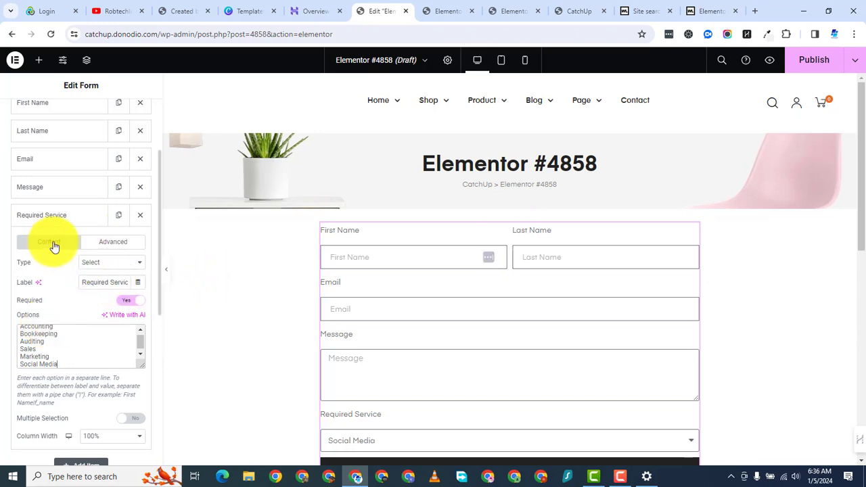
{"action": "left_click", "coordinate": [65, 215]}
Step: Set the Required Service field's Column Width to 50%
{"action": "left_click", "coordinate": [63, 215]}
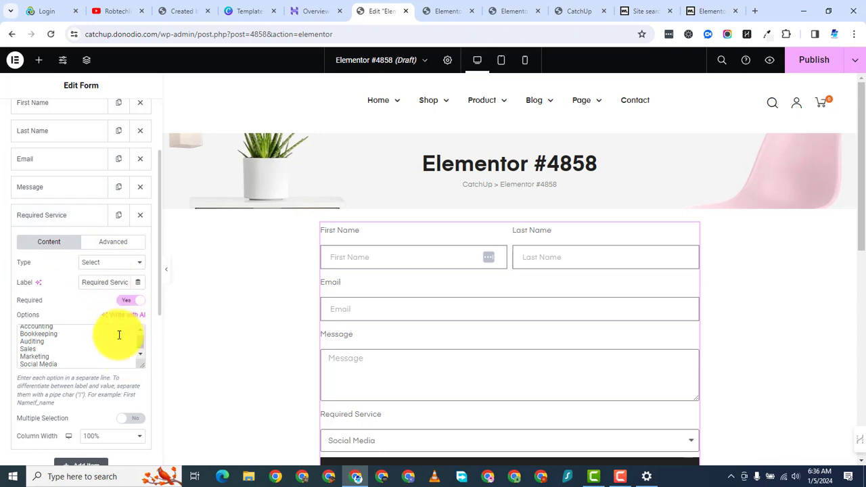
{"action": "scroll", "coordinate": [102, 421], "scroll_direction": "up", "scroll_amount": 2}
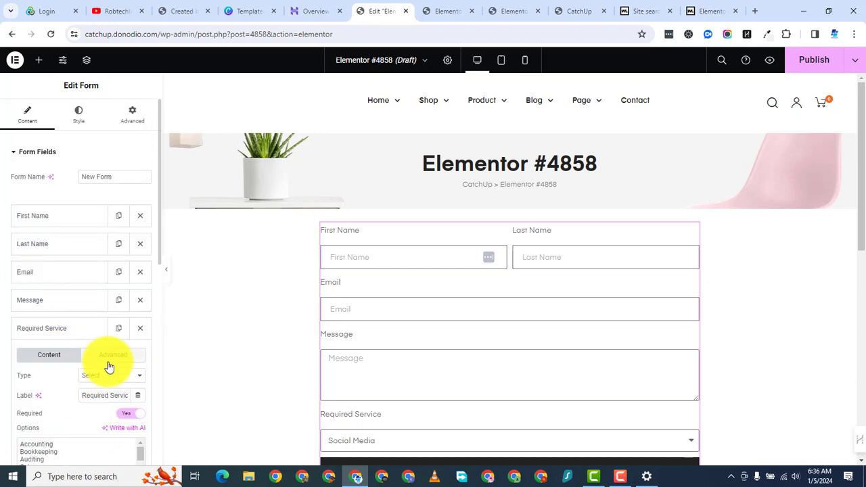
{"action": "scroll", "coordinate": [108, 364], "scroll_direction": "down", "scroll_amount": 2}
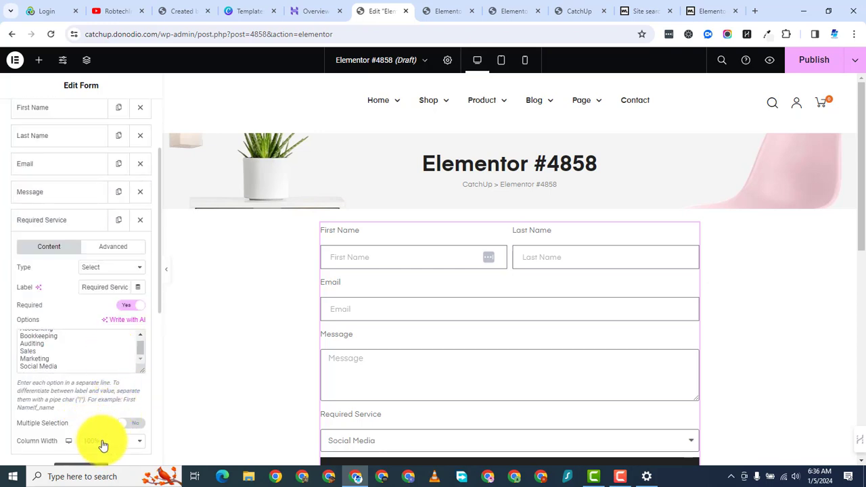
{"action": "left_click", "coordinate": [103, 440]}
{"action": "left_click", "coordinate": [102, 370]}
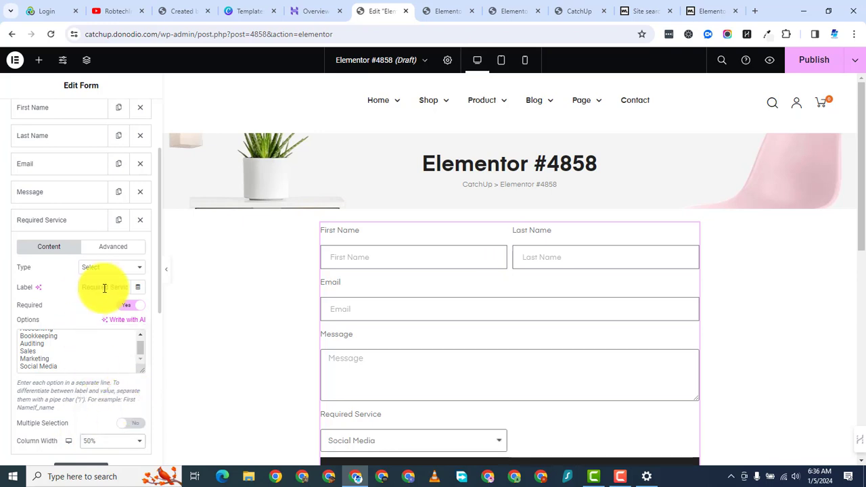
{"action": "left_click", "coordinate": [76, 221]}
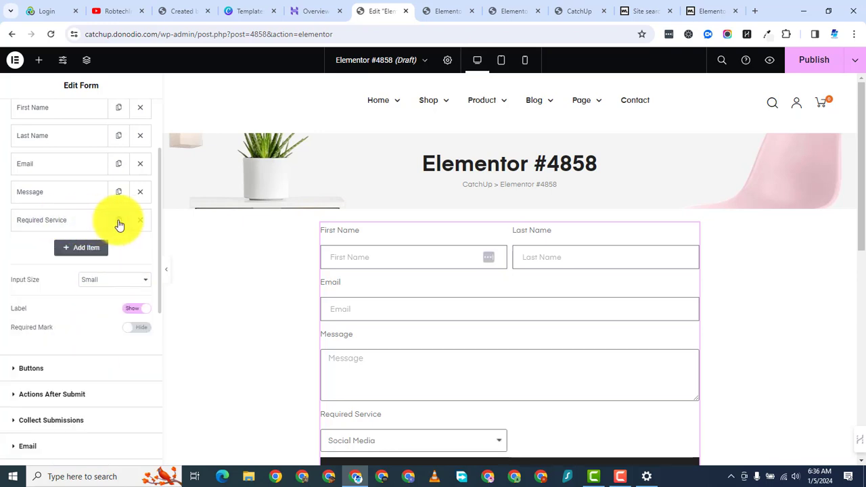
Step: Duplicate Required Service and relabel the copy Annual Budget
{"action": "left_click", "coordinate": [79, 257]}
{"action": "left_click", "coordinate": [60, 247]}
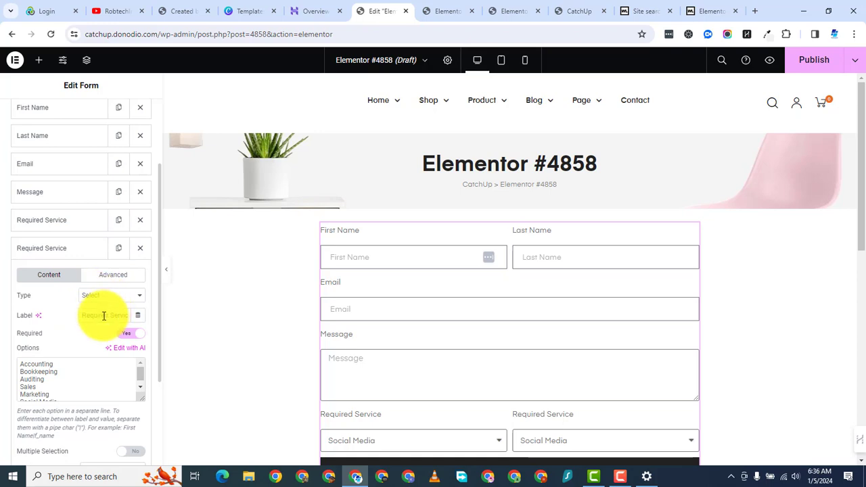
{"action": "double_click", "coordinate": [103, 316]}
{"action": "triple_click", "coordinate": [104, 316]}
{"action": "type", "text": "A"}
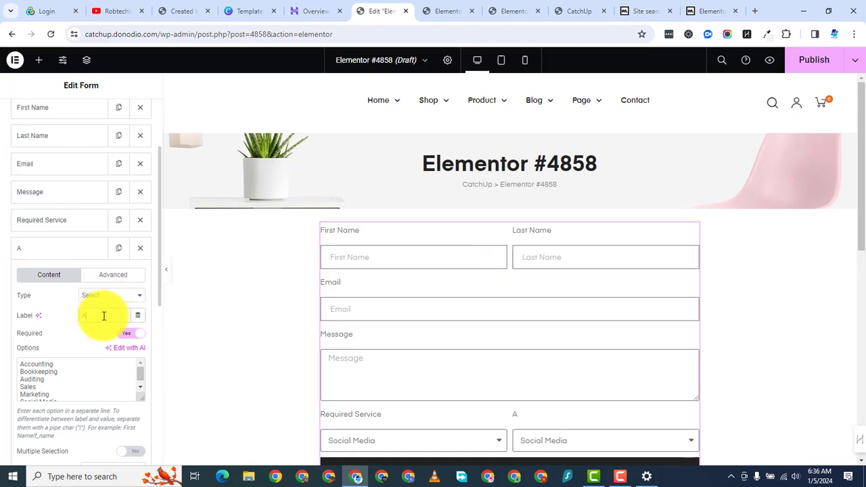
{"action": "type", "text": "nnual Budget"}
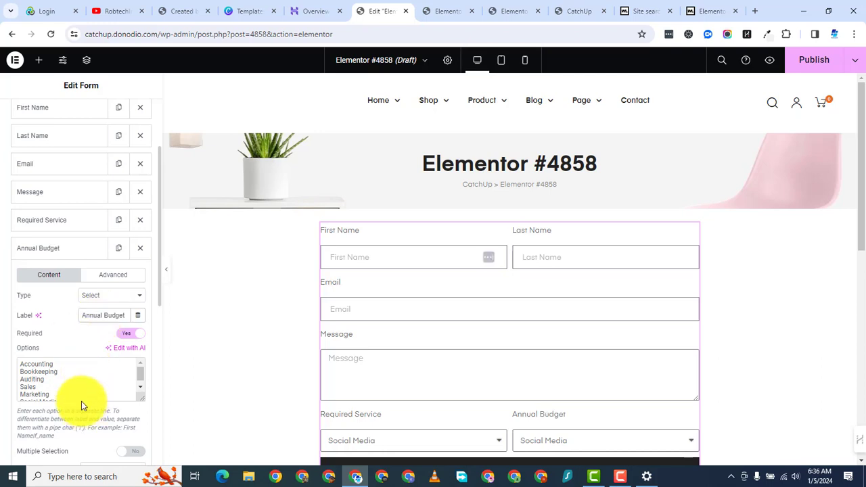
{"action": "scroll", "coordinate": [58, 398], "scroll_direction": "up", "scroll_amount": 2}
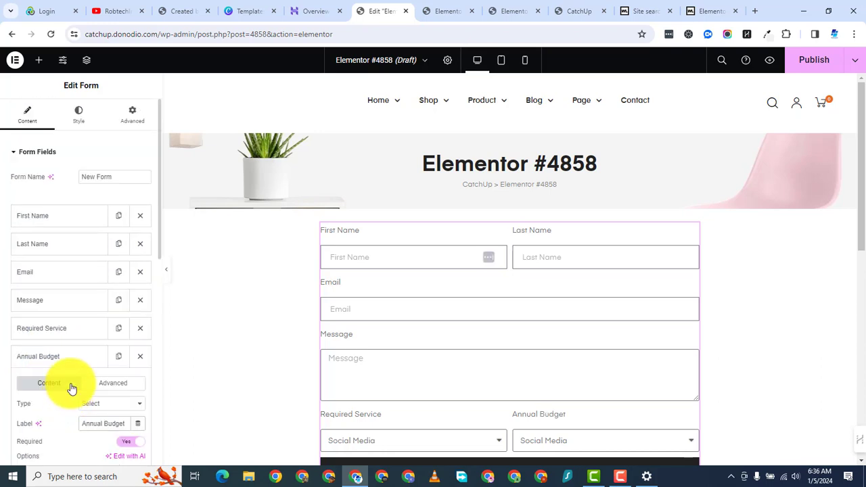
Step: Delete the copied service options from the Annual Budget Options box
{"action": "scroll", "coordinate": [54, 368], "scroll_direction": "down", "scroll_amount": 1}
{"action": "scroll", "coordinate": [63, 406], "scroll_direction": "up", "scroll_amount": 1}
{"action": "scroll", "coordinate": [159, 298], "scroll_direction": "down", "scroll_amount": 2}
{"action": "scroll", "coordinate": [113, 315], "scroll_direction": "down", "scroll_amount": 2}
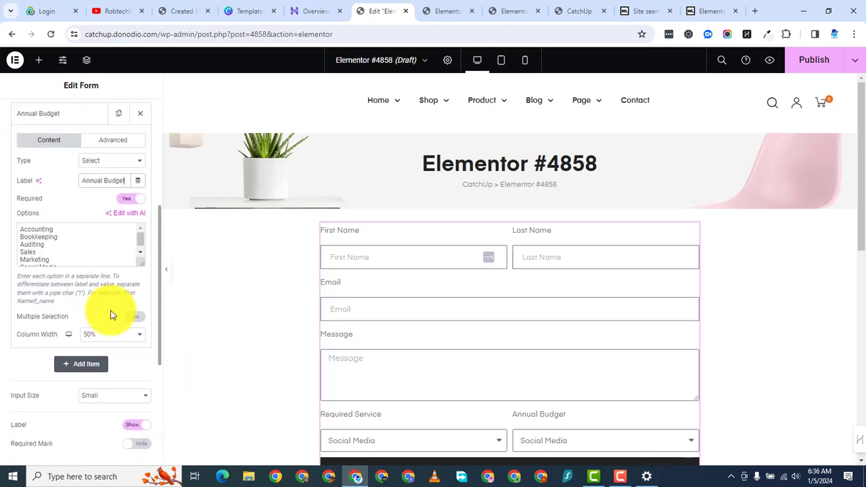
{"action": "scroll", "coordinate": [64, 344], "scroll_direction": "up", "scroll_amount": 2}
{"action": "scroll", "coordinate": [74, 349], "scroll_direction": "down", "scroll_amount": 1}
{"action": "scroll", "coordinate": [69, 323], "scroll_direction": "up", "scroll_amount": 2}
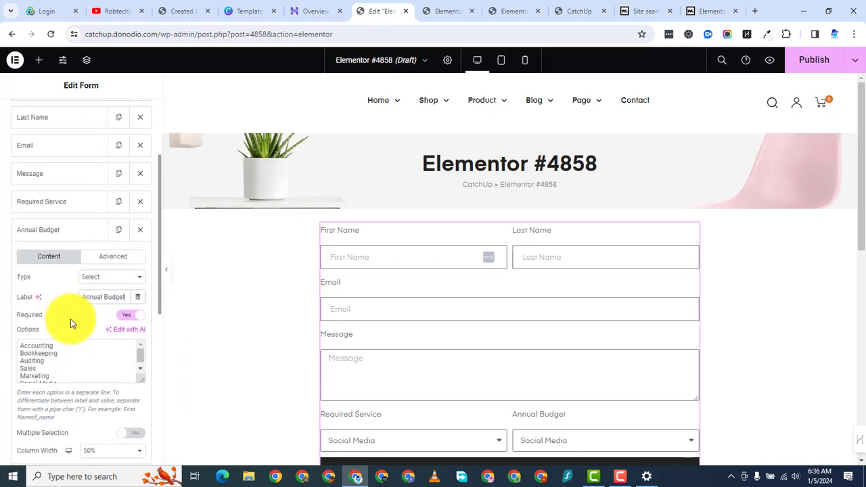
{"action": "scroll", "coordinate": [70, 333], "scroll_direction": "down", "scroll_amount": 1}
{"action": "left_click_drag", "start_coordinate": [66, 316], "coordinate": [8, 274]}
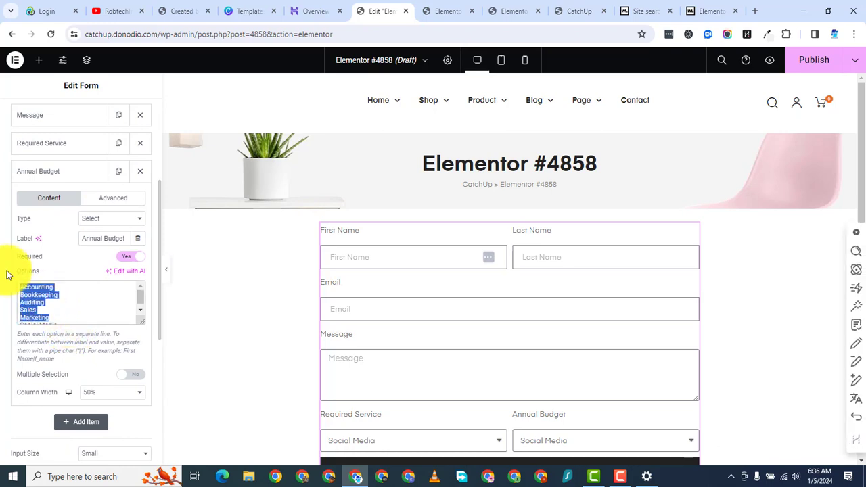
{"action": "key", "text": "BackSpace"}
{"action": "left_click_drag", "start_coordinate": [67, 300], "coordinate": [0, 283]}
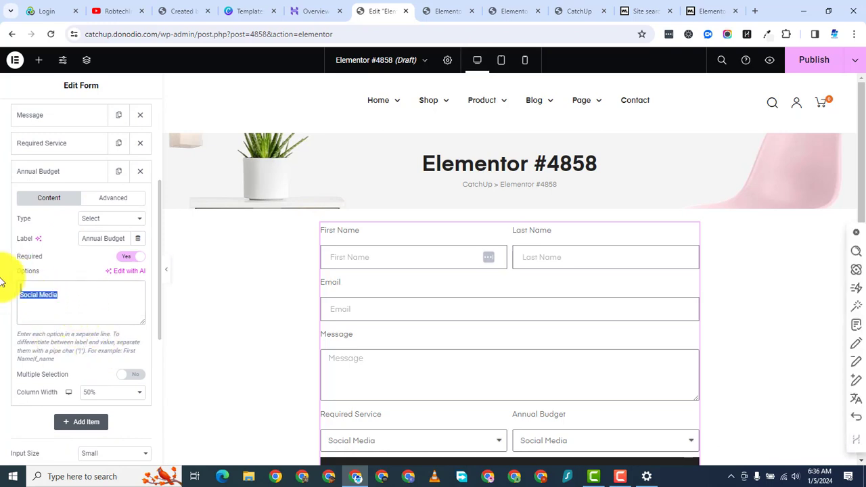
{"action": "key", "text": "BackSpace"}
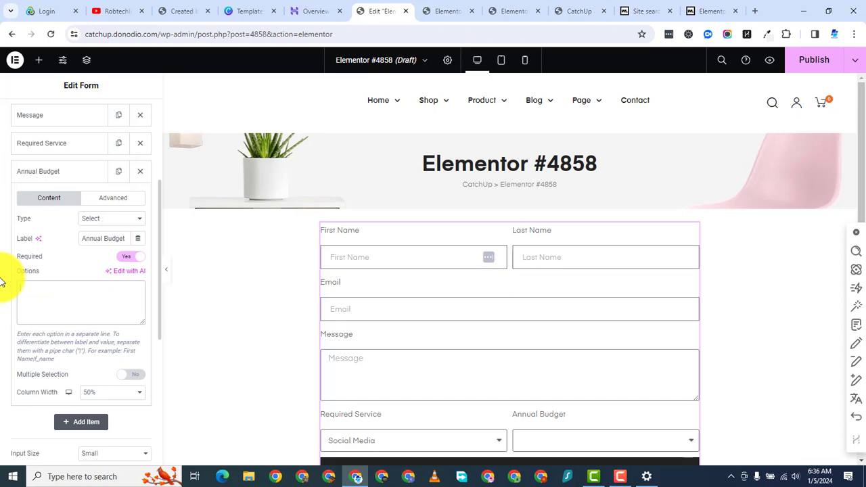
Step: Enter the budget ranges 0 - $1m, $1M - $10M, $10M - $50M and $50M+ on separate lines
{"action": "type", "text": "$"}
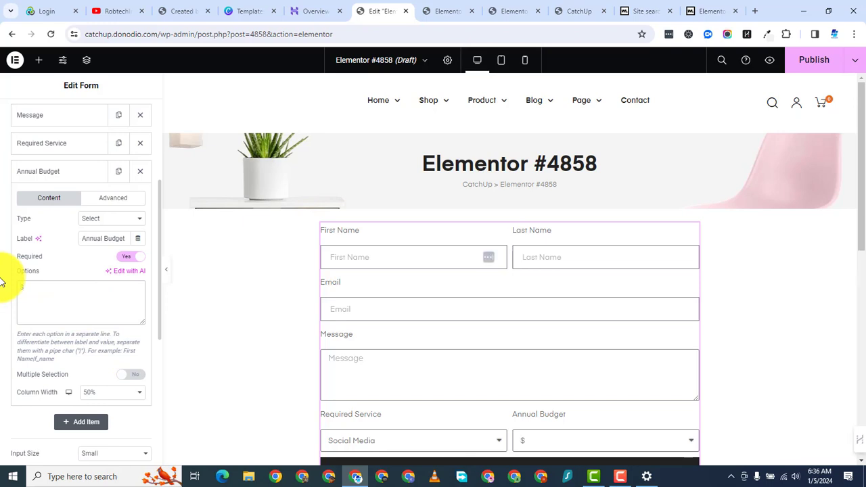
{"action": "key", "text": "BackSpace"}
{"action": "type", "text": "0 - $1m"}
{"action": "key", "text": "Return"}
{"action": "type", "text": "$1m"}
{"action": "key", "text": "BackSpace"}
{"action": "type", "text": "M - $10"}
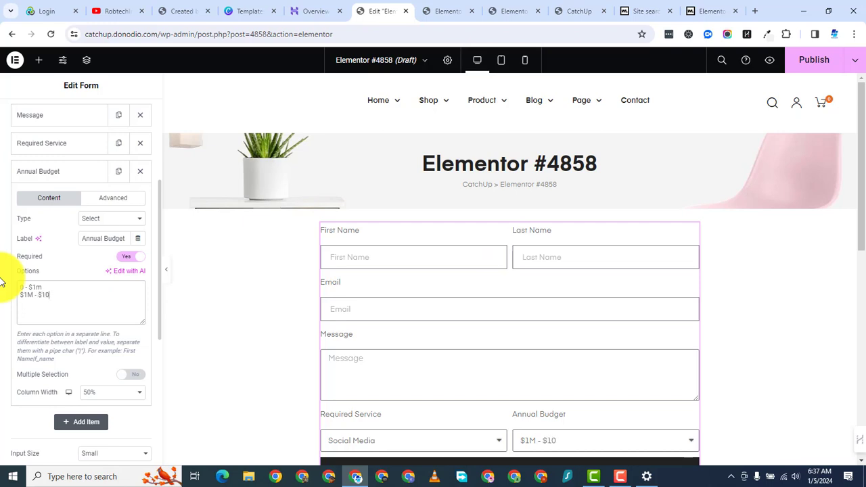
{"action": "type", "text": "M "}
{"action": "type", "text": "1"}
{"action": "key", "text": "BackSpace"}
{"action": "type", "text": "$10M"}
{"action": "type", "text": "- $50"}
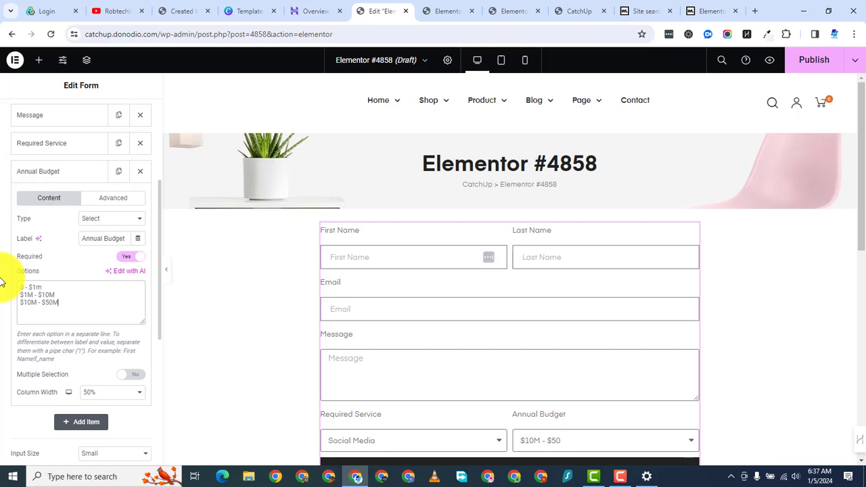
{"action": "type", "text": "M"}
{"action": "key", "text": "Return"}
{"action": "type", "text": "$50M+"}
Step: Enable Multiple Selection for Annual Budget and publish the page
{"action": "left_click", "coordinate": [133, 376]}
{"action": "scroll", "coordinate": [442, 297], "scroll_direction": "down", "scroll_amount": 2}
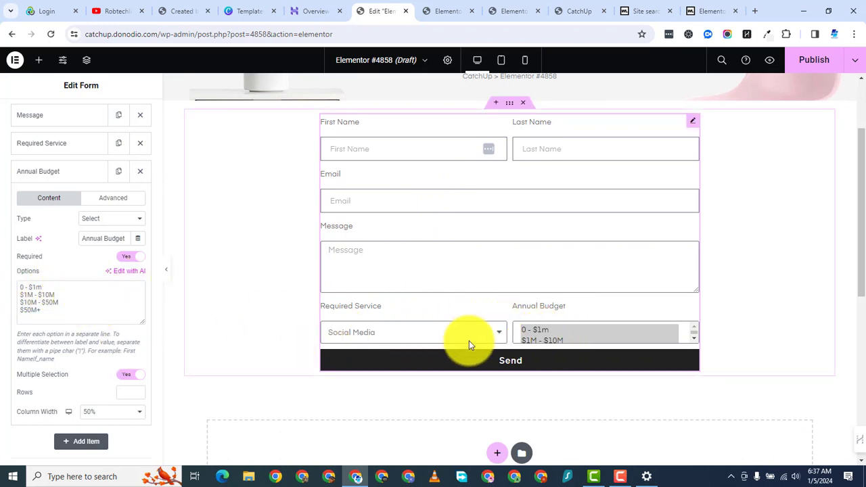
{"action": "left_click", "coordinate": [814, 60]}
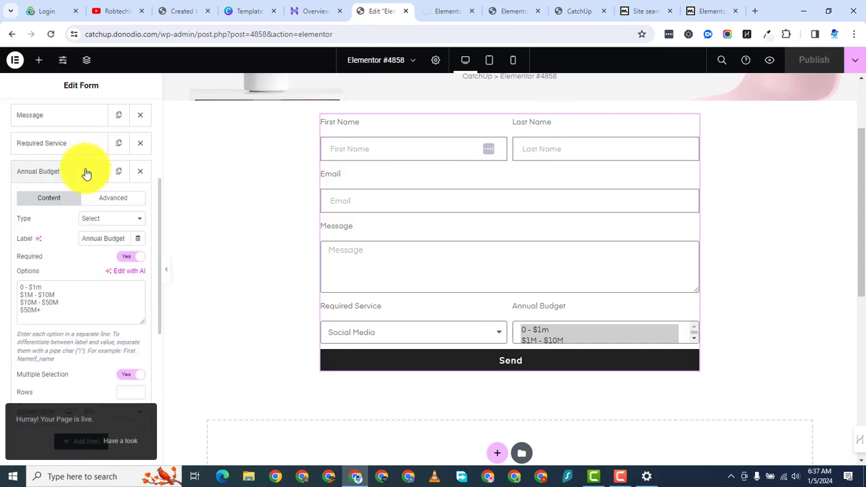
{"action": "scroll", "coordinate": [83, 163], "scroll_direction": "up", "scroll_amount": 2}
{"action": "scroll", "coordinate": [79, 153], "scroll_direction": "up", "scroll_amount": 2}
Step: Turn on the Required toggle for both the First Name and Last Name fields
{"action": "left_click", "coordinate": [73, 139]}
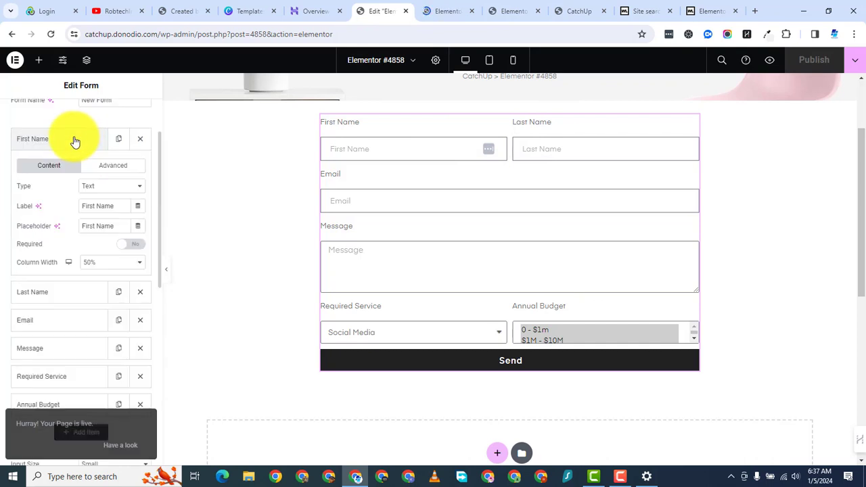
{"action": "left_click", "coordinate": [127, 245]}
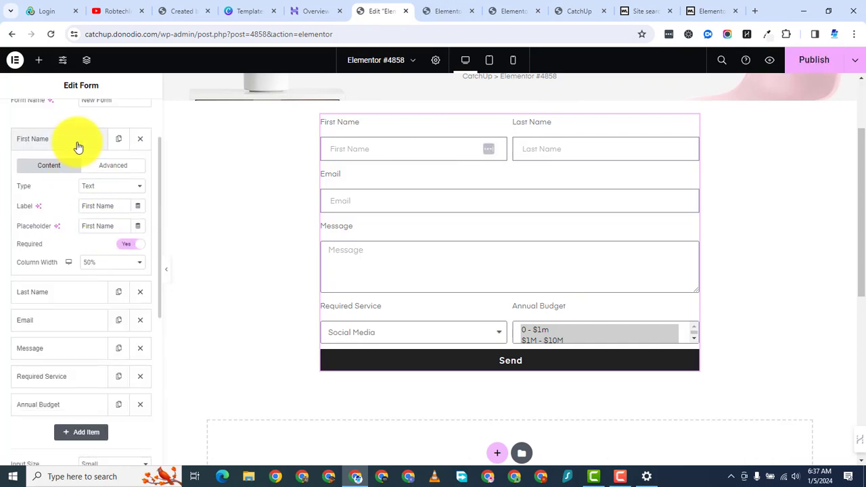
{"action": "left_click", "coordinate": [74, 142]}
{"action": "left_click", "coordinate": [65, 180]}
{"action": "left_click", "coordinate": [128, 272]}
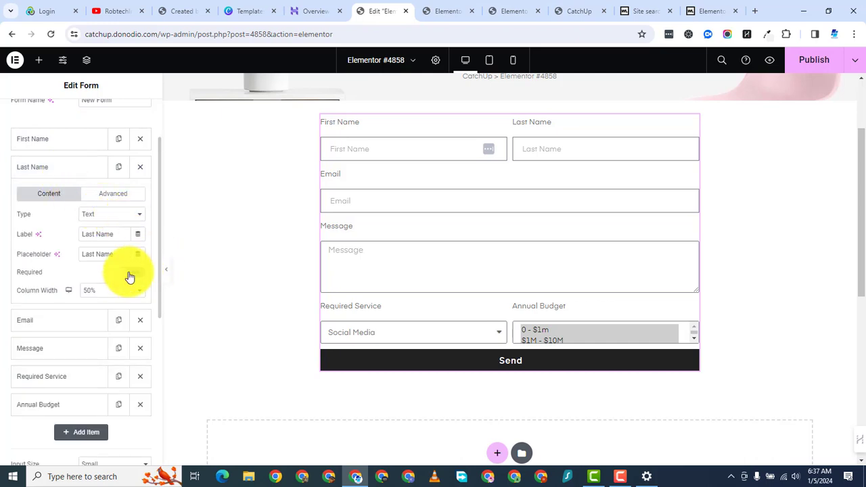
{"action": "left_click", "coordinate": [73, 175]}
{"action": "left_click", "coordinate": [63, 201]}
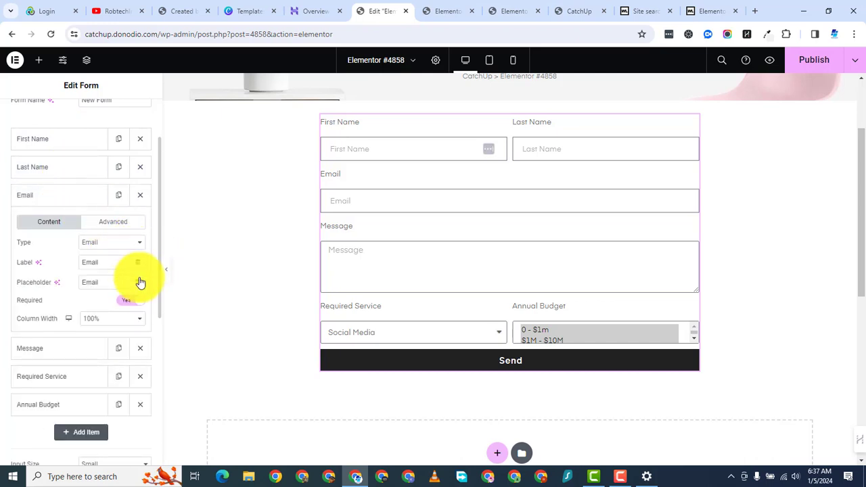
{"action": "left_click", "coordinate": [47, 195]}
Step: Drag the Message field below Annual Budget, save with Update, and bring up the page preview
{"action": "left_click", "coordinate": [63, 225]}
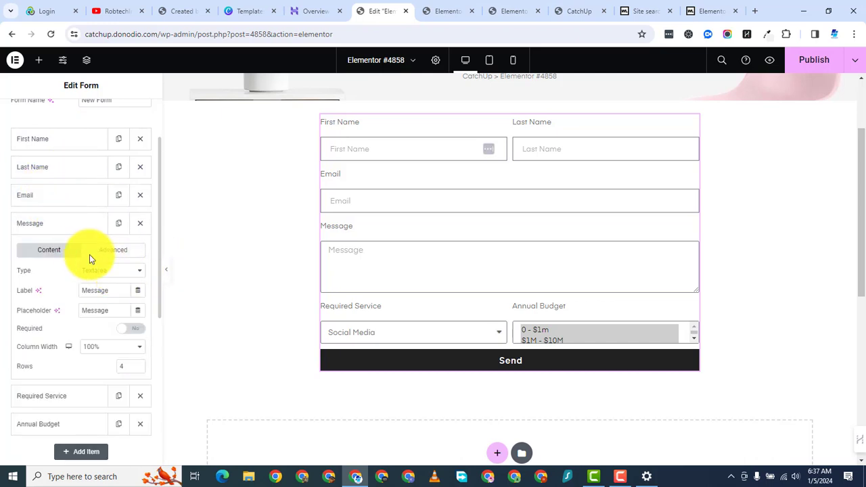
{"action": "left_click", "coordinate": [74, 223]}
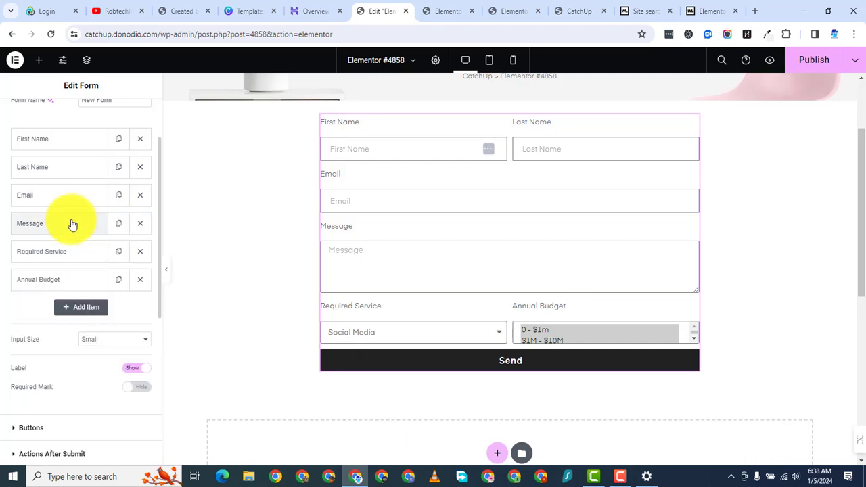
{"action": "left_click_drag", "start_coordinate": [72, 222], "coordinate": [77, 278]}
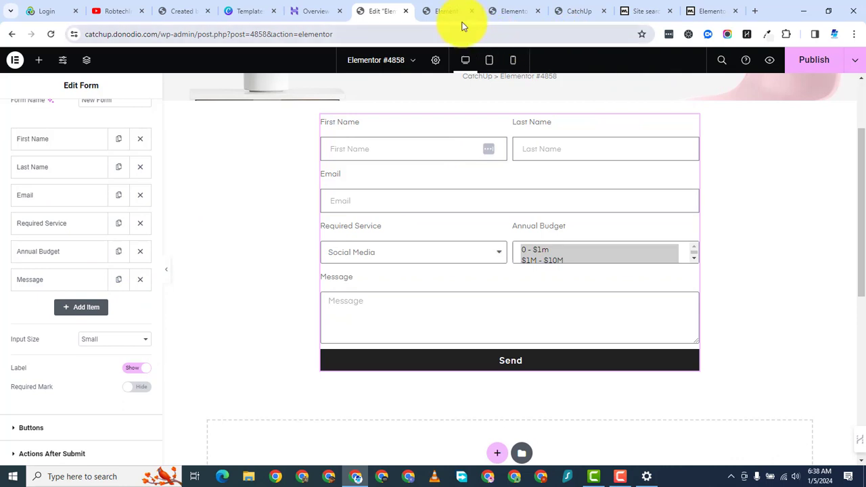
{"action": "left_click", "coordinate": [768, 63]}
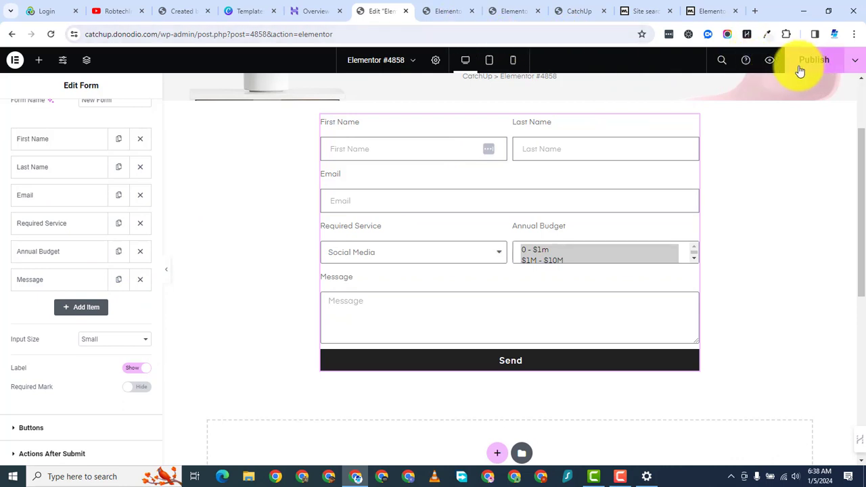
{"action": "left_click", "coordinate": [445, 19]}
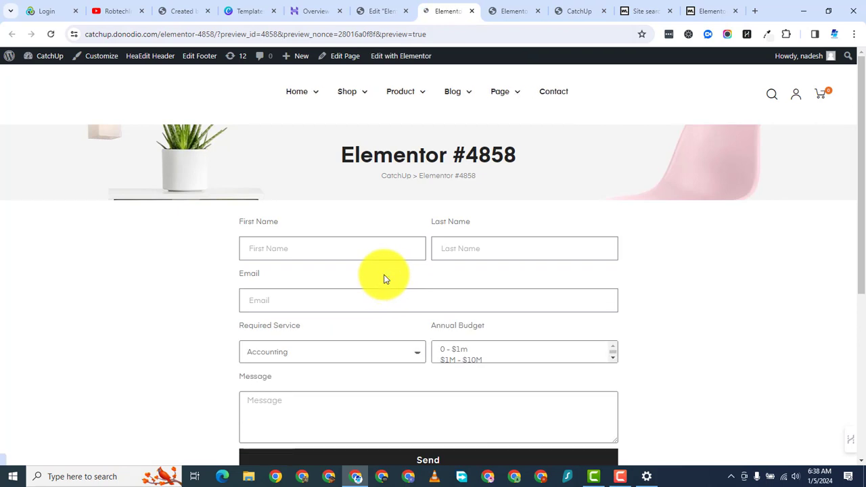
Step: In the live preview, choose Marketing as the Required Service
{"action": "scroll", "coordinate": [382, 279], "scroll_direction": "down", "scroll_amount": 1}
{"action": "scroll", "coordinate": [380, 281], "scroll_direction": "up", "scroll_amount": 1}
{"action": "scroll", "coordinate": [383, 276], "scroll_direction": "down", "scroll_amount": 3}
{"action": "scroll", "coordinate": [377, 232], "scroll_direction": "up", "scroll_amount": 2}
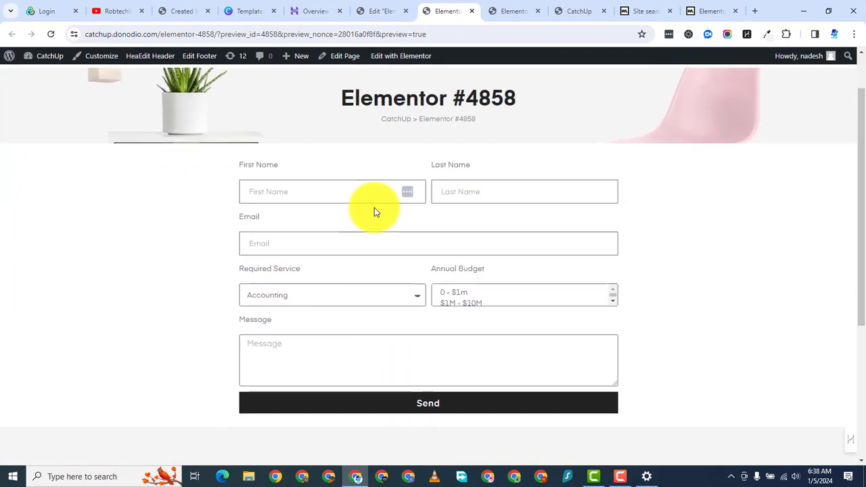
{"action": "left_click", "coordinate": [380, 301]}
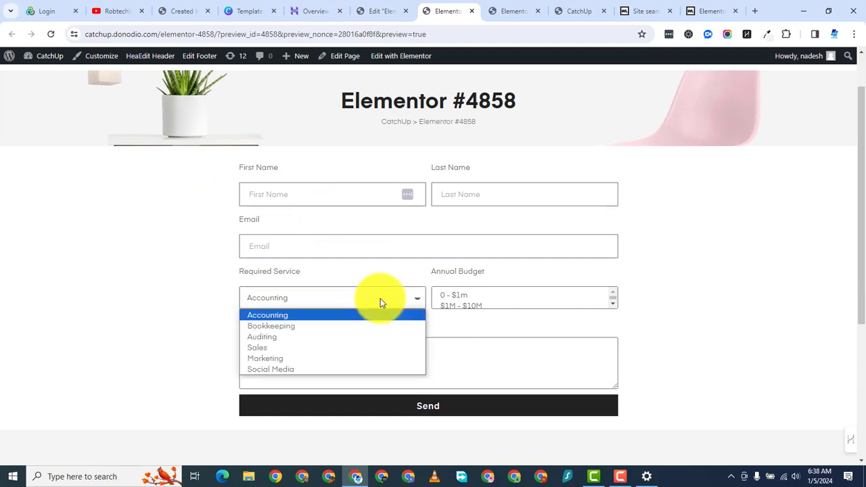
{"action": "left_click", "coordinate": [364, 360]}
Step: Try the 0 - $1m and $1M - $10M budget ranges, then return to the Elementor editor
{"action": "left_click", "coordinate": [499, 298]}
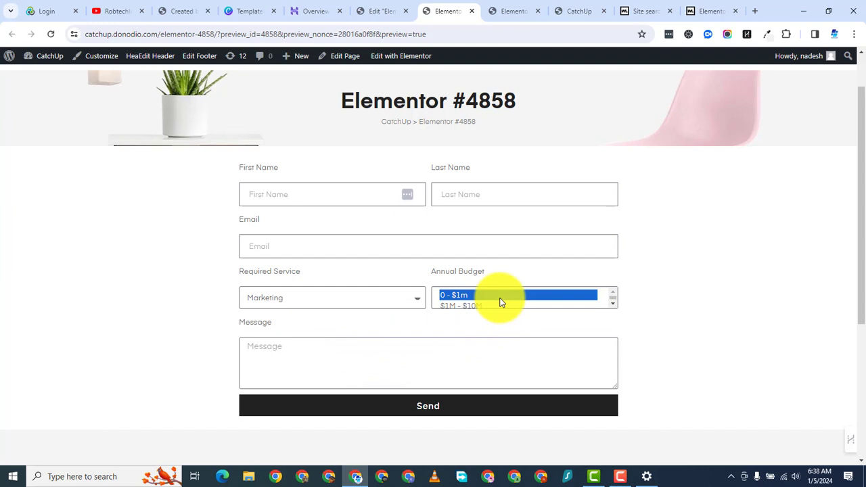
{"action": "left_click", "coordinate": [528, 306]}
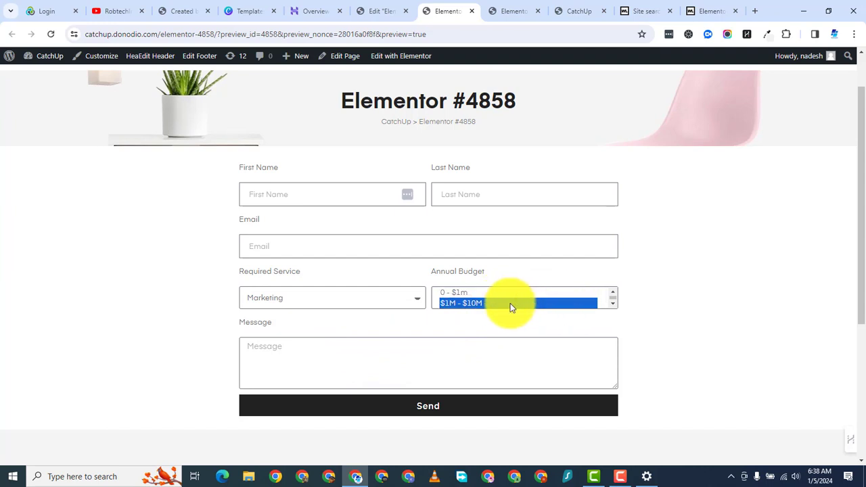
{"action": "left_click", "coordinate": [464, 294]}
{"action": "left_click", "coordinate": [495, 304]}
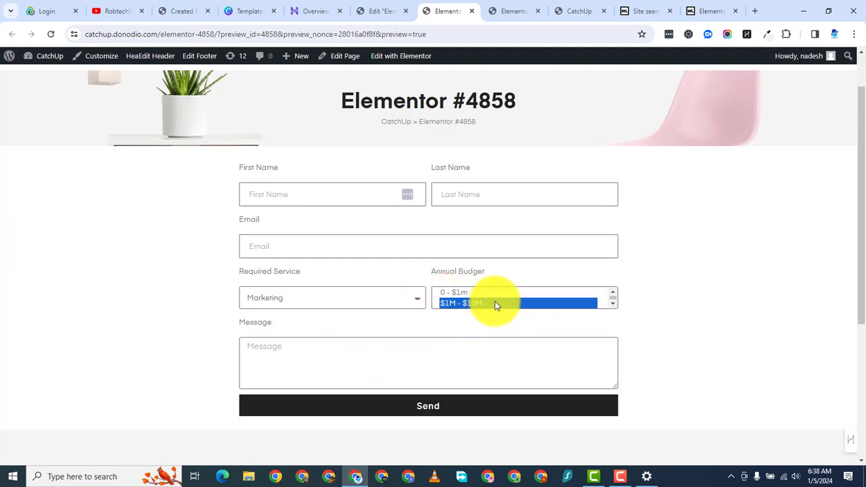
{"action": "left_click", "coordinate": [401, 299]}
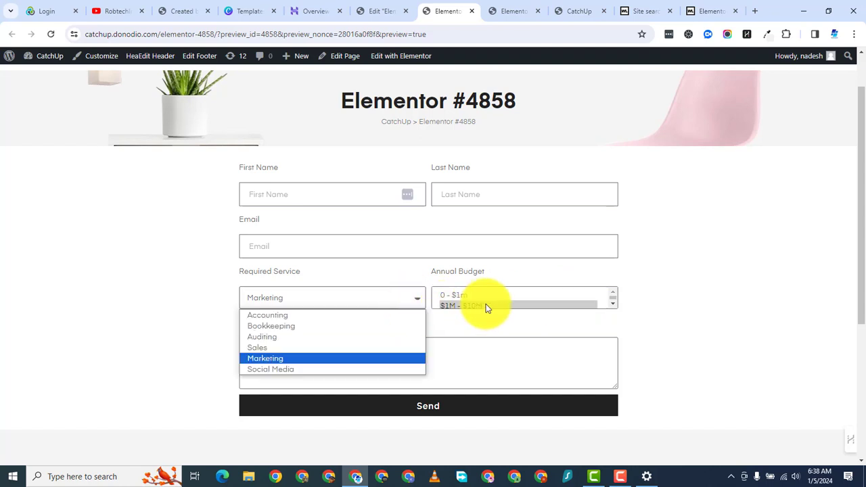
{"action": "scroll", "coordinate": [486, 304], "scroll_direction": "down", "scroll_amount": 2}
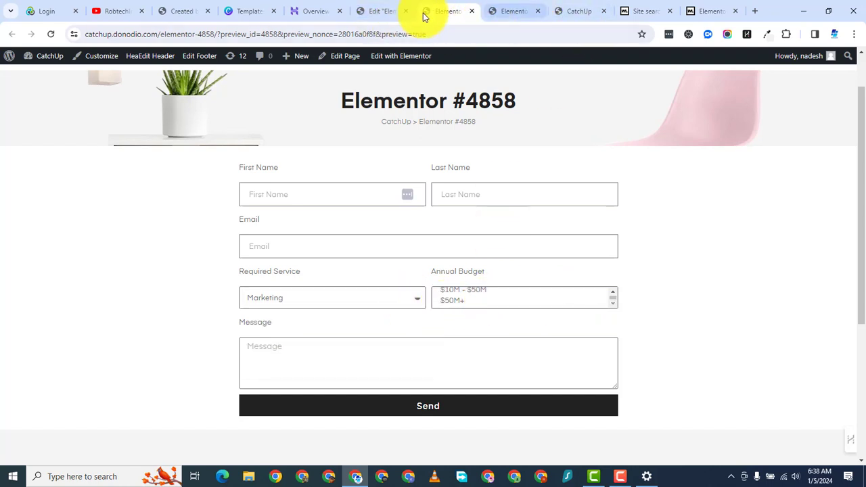
{"action": "left_click", "coordinate": [383, 13]}
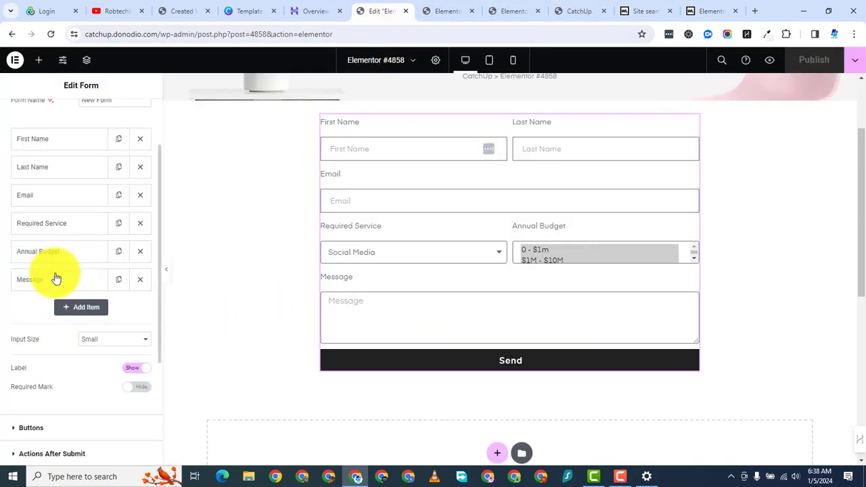
Step: Change the Annual Budget field's first option from 0 - $1m to 0 - $1M
{"action": "left_click", "coordinate": [61, 258]}
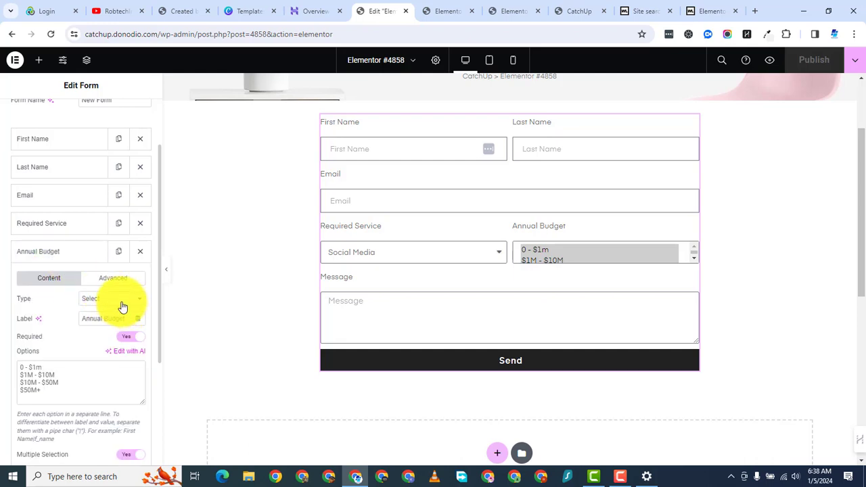
{"action": "left_click", "coordinate": [43, 366]}
{"action": "key", "text": "BackSpace"}
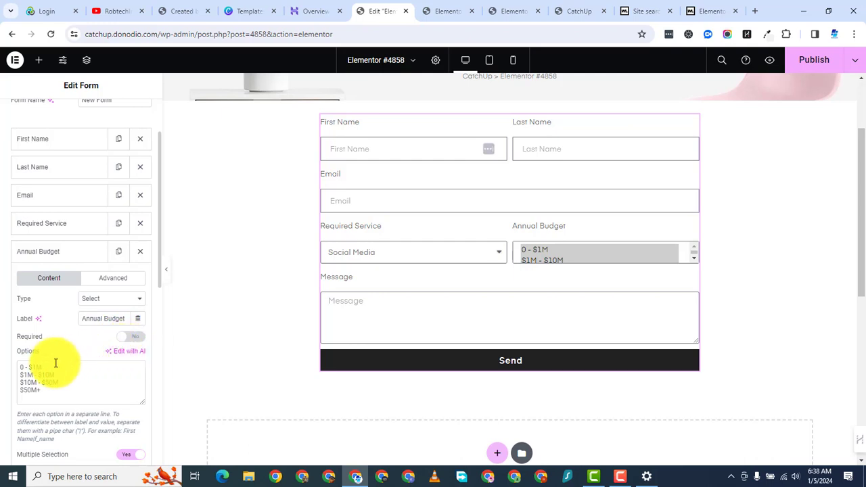
{"action": "key", "text": "Return"}
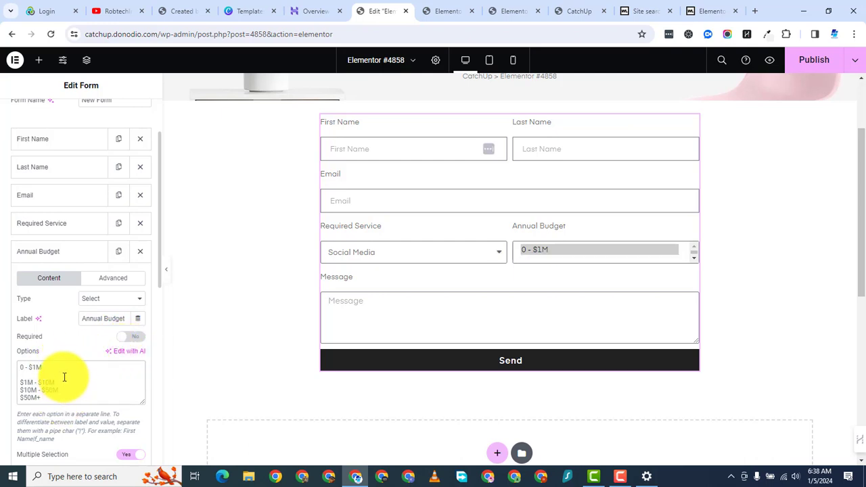
{"action": "scroll", "coordinate": [71, 392], "scroll_direction": "up", "scroll_amount": 3}
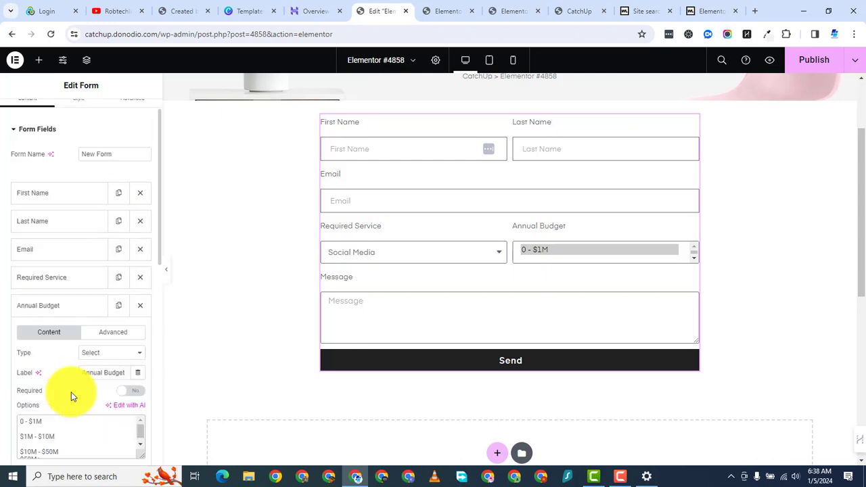
{"action": "scroll", "coordinate": [118, 354], "scroll_direction": "down", "scroll_amount": 3}
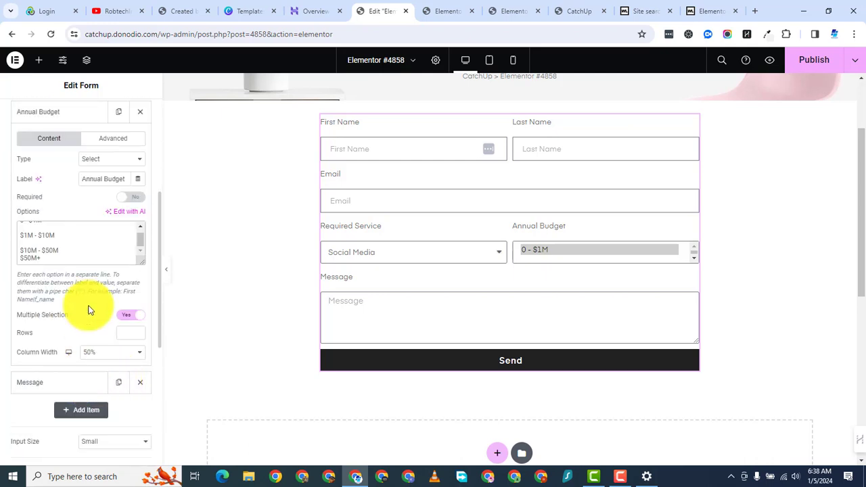
{"action": "left_click", "coordinate": [84, 251]}
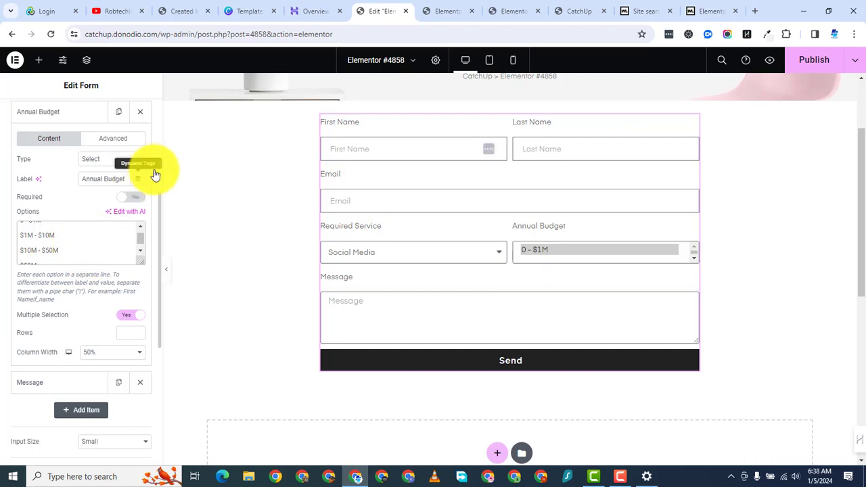
Step: Publish the change and test the budget options in the live preview before returning
{"action": "left_click", "coordinate": [809, 62]}
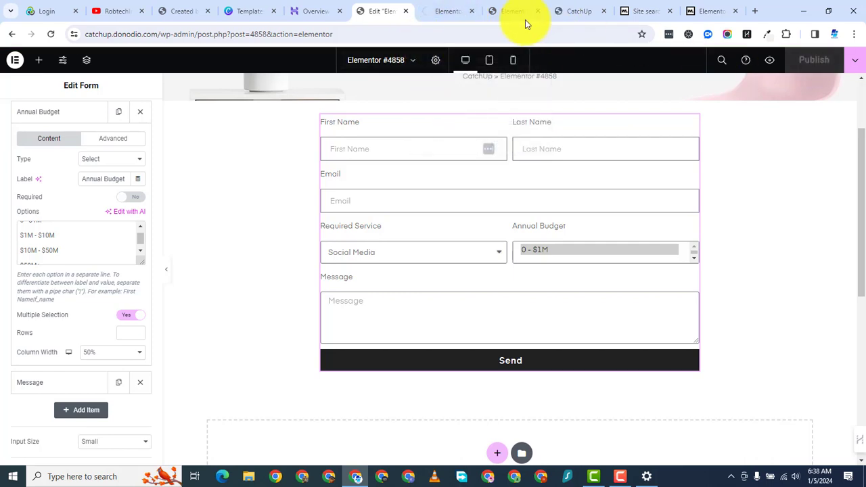
{"action": "left_click", "coordinate": [450, 9]}
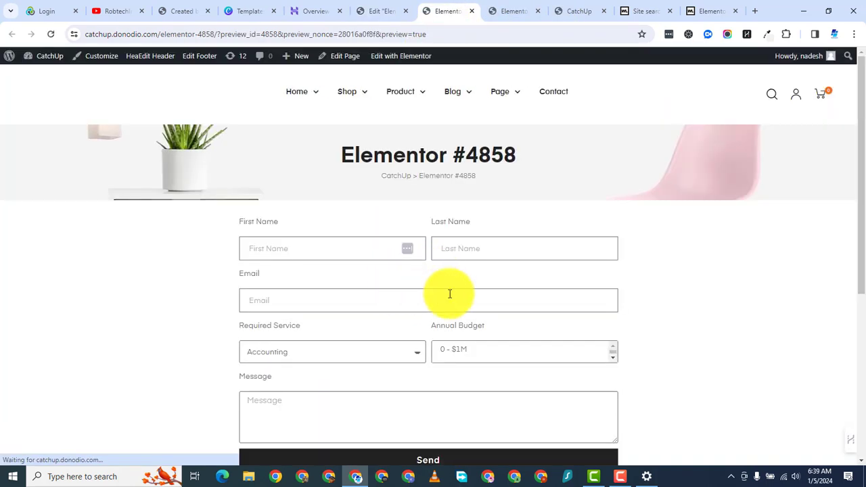
{"action": "left_click", "coordinate": [476, 352]}
{"action": "left_click", "coordinate": [477, 353]}
{"action": "scroll", "coordinate": [478, 359], "scroll_direction": "down", "scroll_amount": 5}
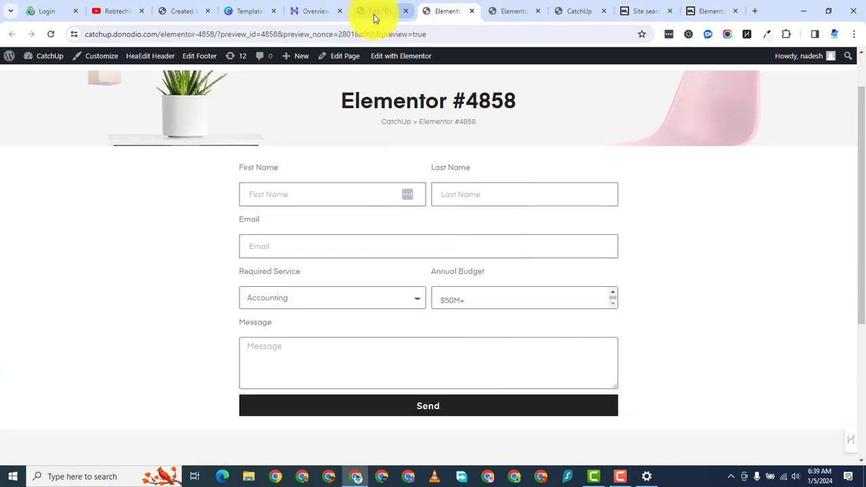
{"action": "left_click", "coordinate": [374, 15]}
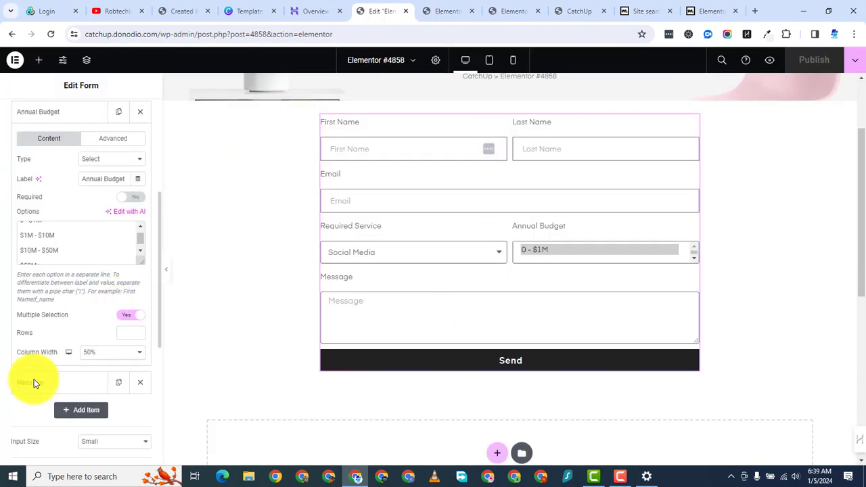
Step: Replace Annual Budget with a required Select field offering $1M, $5m, $10m, $50m and $200m
{"action": "left_click", "coordinate": [71, 115]}
{"action": "scroll", "coordinate": [104, 247], "scroll_direction": "up", "scroll_amount": 3}
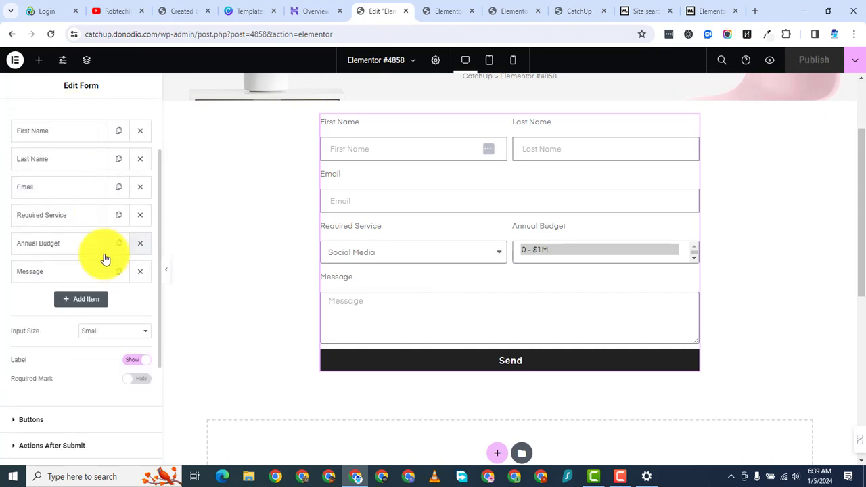
{"action": "left_click", "coordinate": [140, 243]}
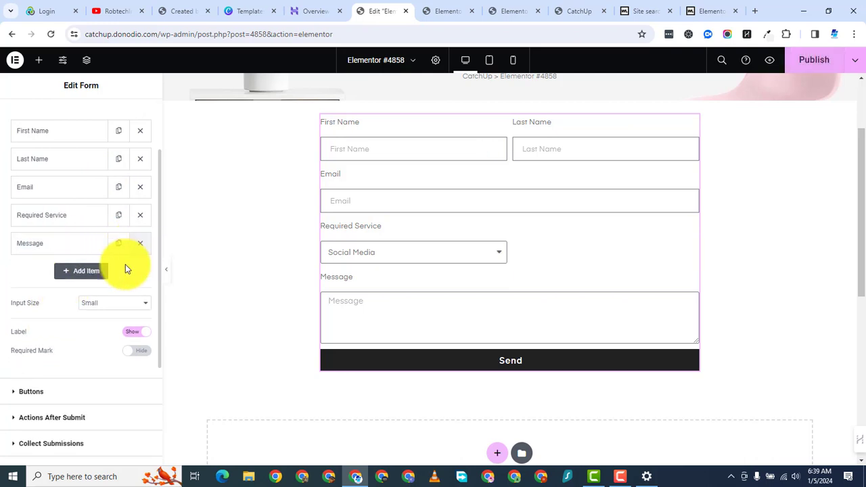
{"action": "left_click", "coordinate": [81, 273]}
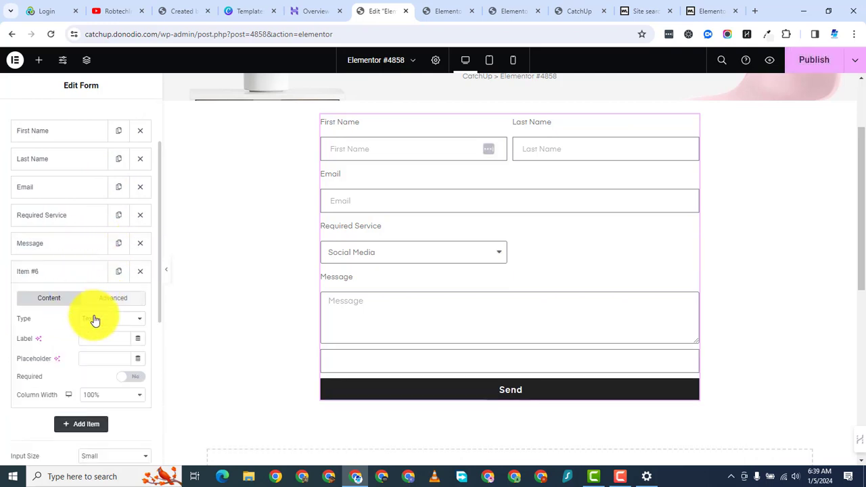
{"action": "left_click", "coordinate": [94, 318]}
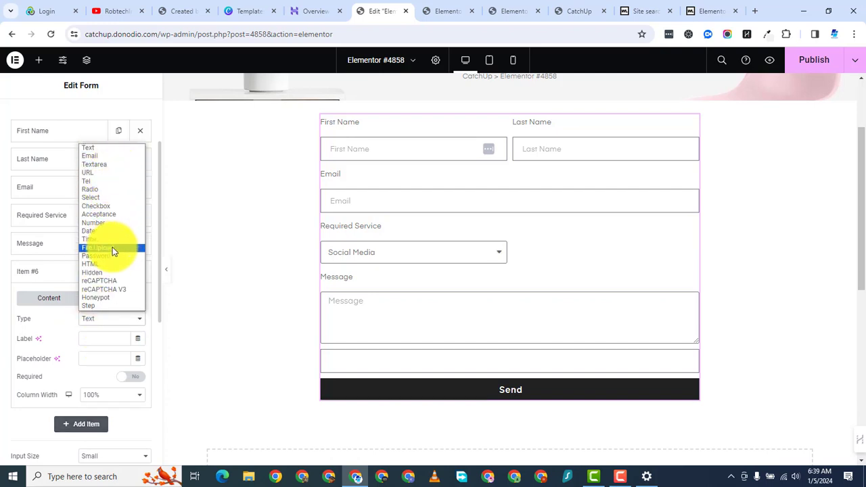
{"action": "left_click", "coordinate": [112, 196]}
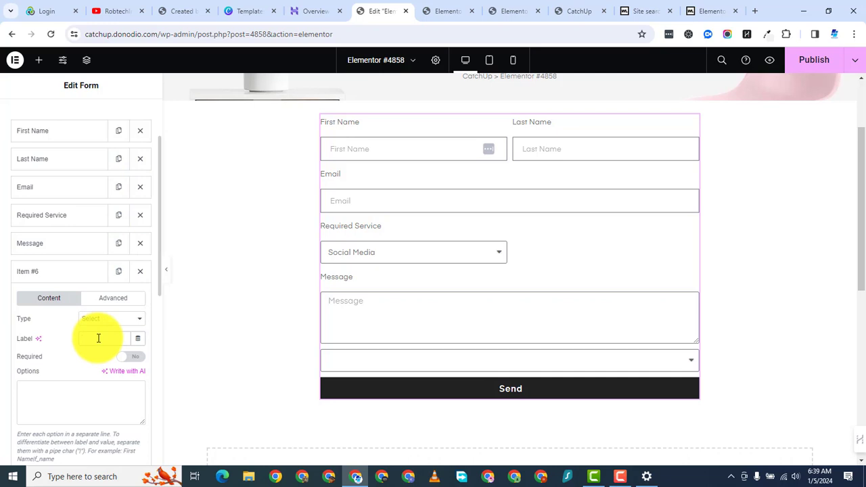
{"action": "type", "text": "Annual Budget"}
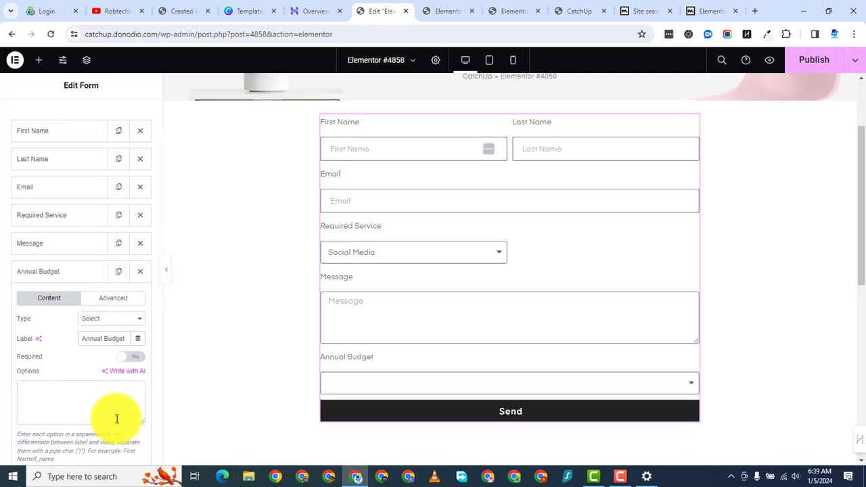
{"action": "left_click", "coordinate": [139, 357]}
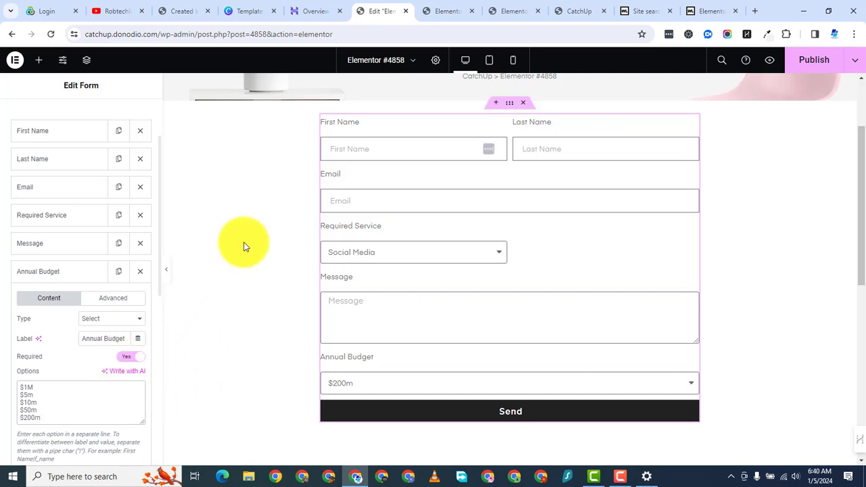
Step: Publish the form and check it in the live preview before returning to the editor
{"action": "left_click", "coordinate": [809, 65]}
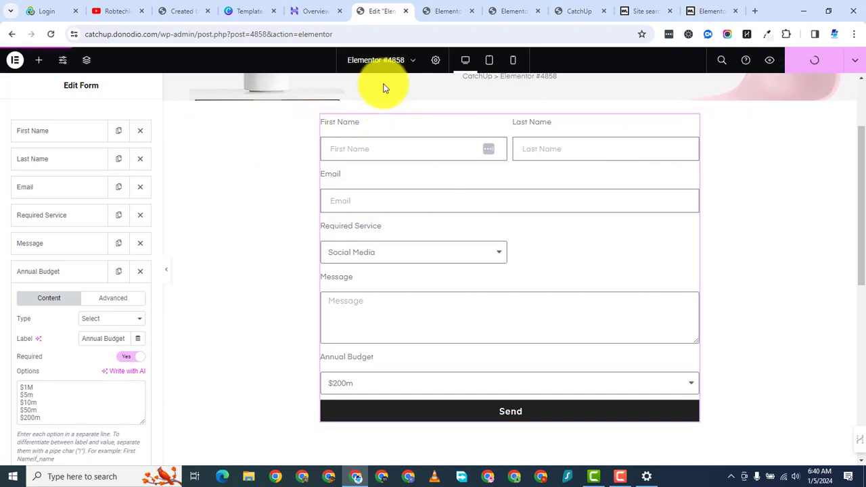
{"action": "left_click", "coordinate": [445, 15]}
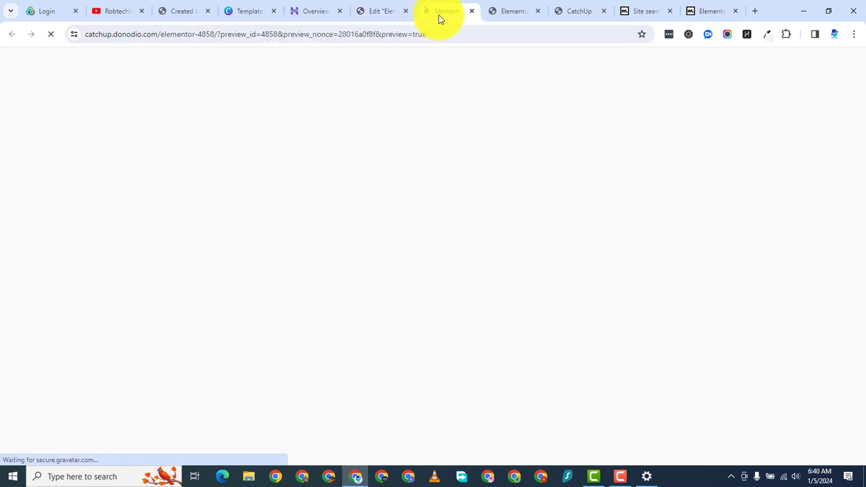
{"action": "scroll", "coordinate": [379, 289], "scroll_direction": "down", "scroll_amount": 3}
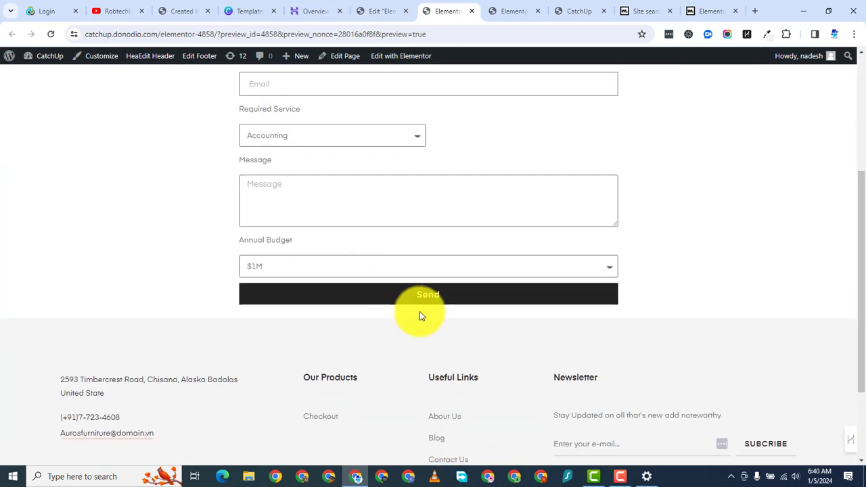
{"action": "scroll", "coordinate": [434, 211], "scroll_direction": "up", "scroll_amount": 1}
{"action": "left_click", "coordinate": [365, 10]}
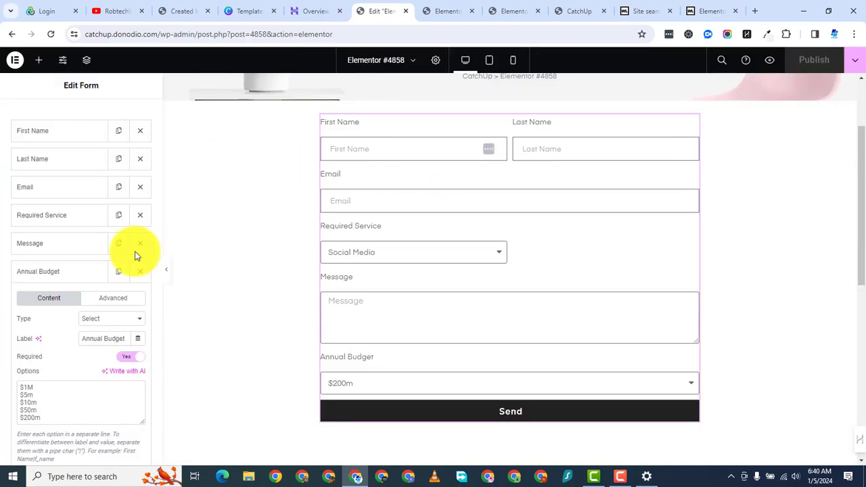
Step: Set Annual Budget's column width to 50%, publish, and check its options in the preview
{"action": "scroll", "coordinate": [81, 304], "scroll_direction": "up", "scroll_amount": 1}
{"action": "scroll", "coordinate": [67, 372], "scroll_direction": "down", "scroll_amount": 3}
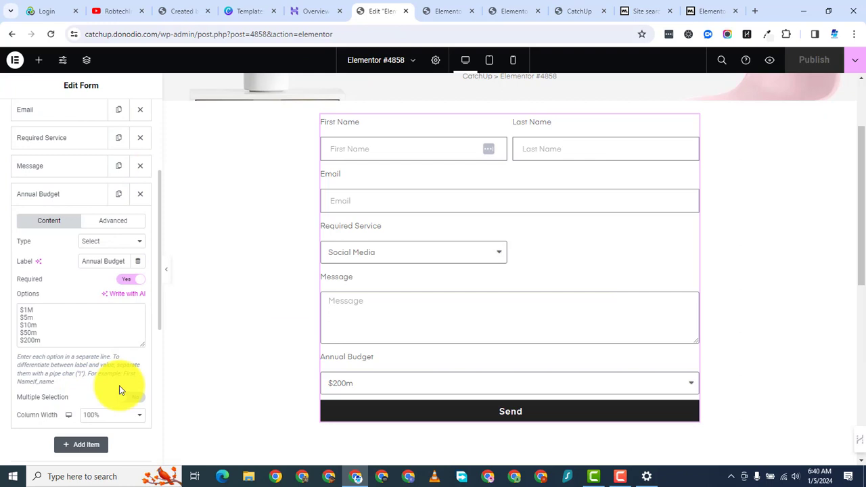
{"action": "left_click", "coordinate": [91, 413]}
{"action": "left_click", "coordinate": [110, 343]}
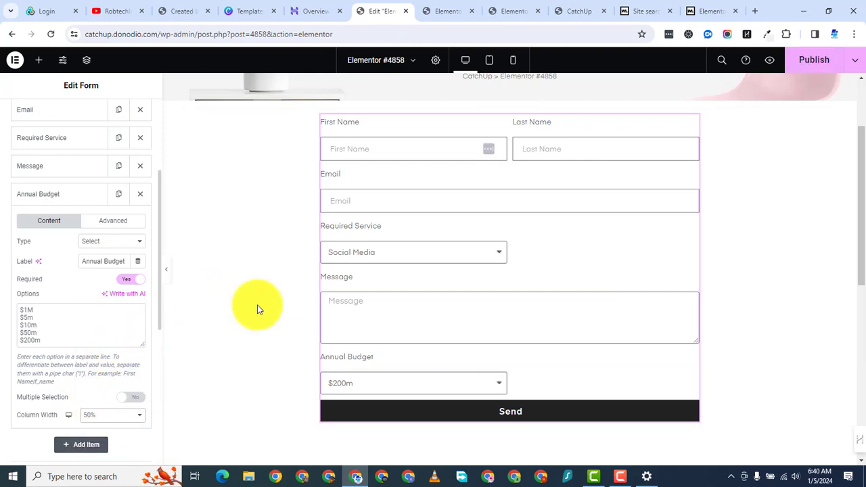
{"action": "left_click", "coordinate": [814, 60]}
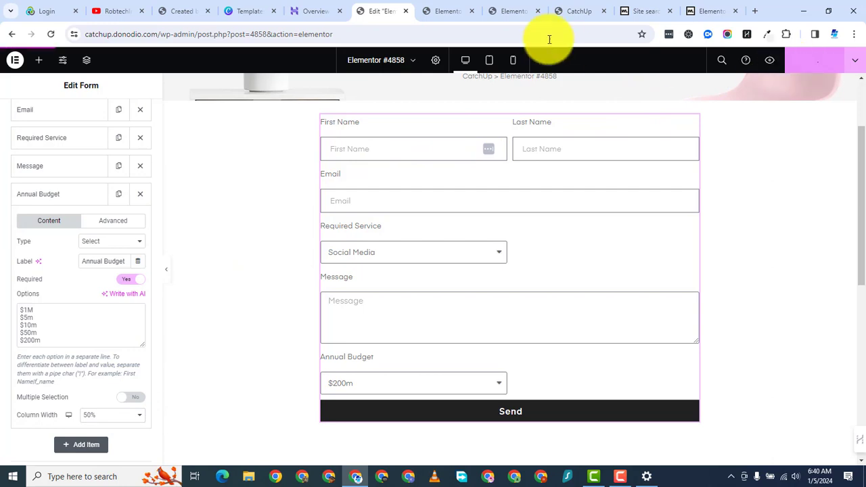
{"action": "left_click", "coordinate": [441, 15]}
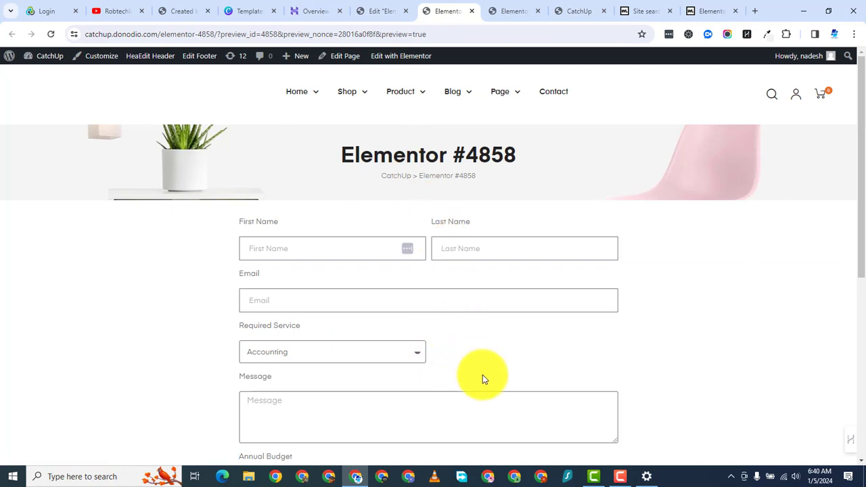
{"action": "scroll", "coordinate": [482, 383], "scroll_direction": "down", "scroll_amount": 2}
{"action": "left_click", "coordinate": [395, 321]}
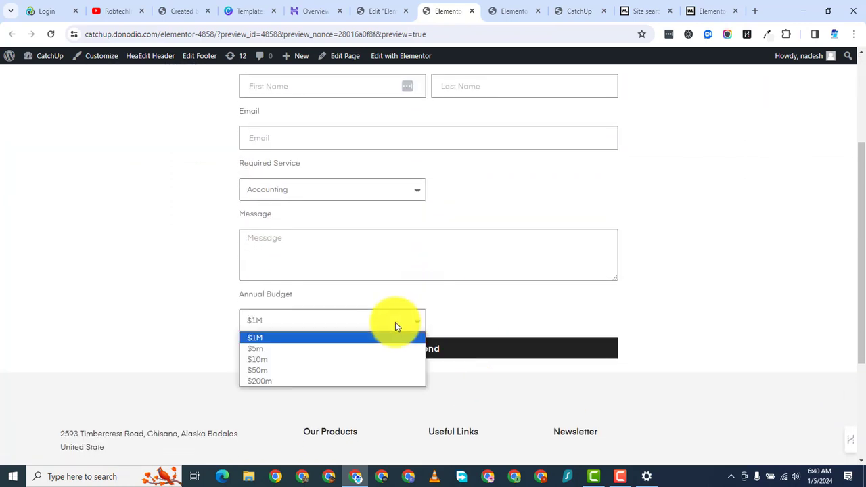
{"action": "left_click", "coordinate": [369, 11]}
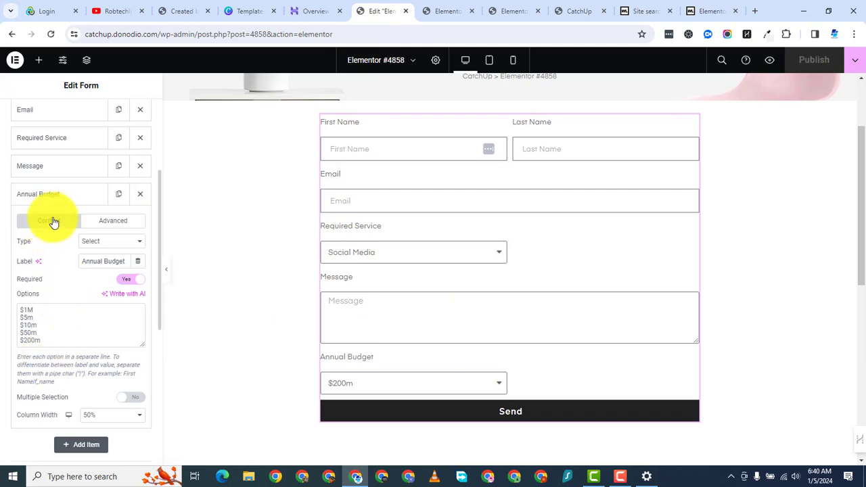
Step: Move Annual Budget above Message, publish again, and view the preview
{"action": "left_click_drag", "start_coordinate": [58, 193], "coordinate": [76, 168]}
{"action": "left_click", "coordinate": [818, 61]}
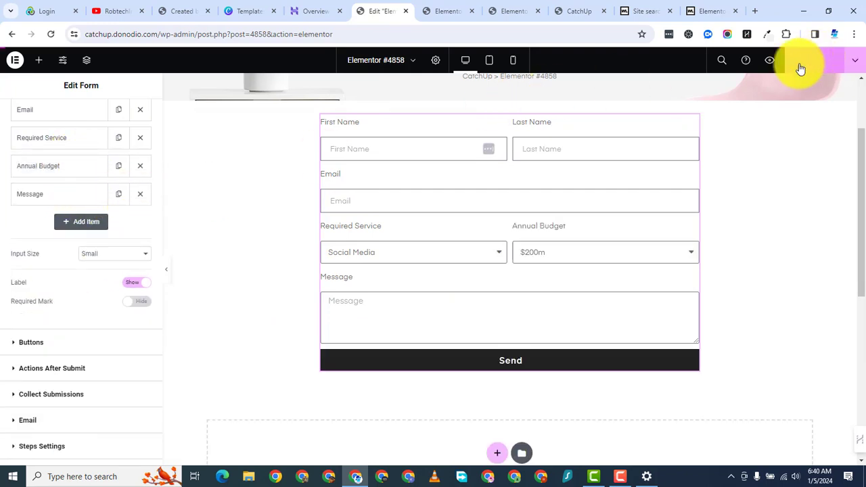
{"action": "left_click", "coordinate": [445, 12]}
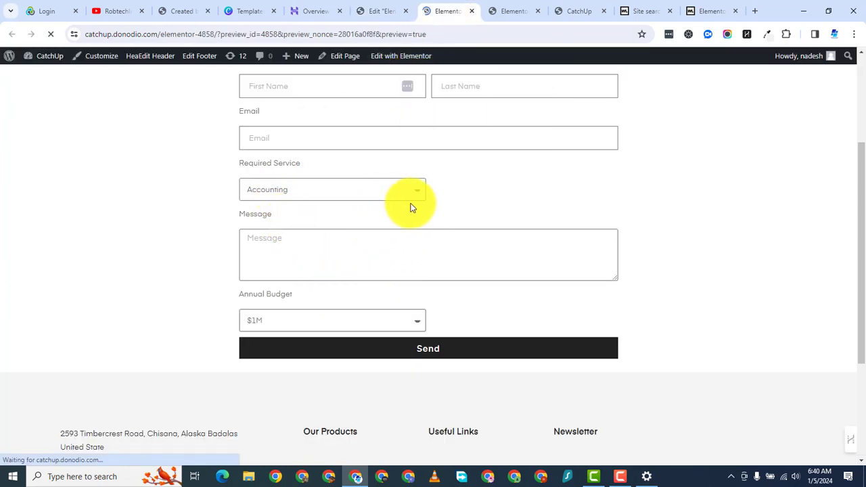
Step: In the preview, try the name fields, pick Bookkeeping and $10m, and click into Message
{"action": "scroll", "coordinate": [412, 285], "scroll_direction": "down", "scroll_amount": 2}
{"action": "left_click", "coordinate": [344, 144]}
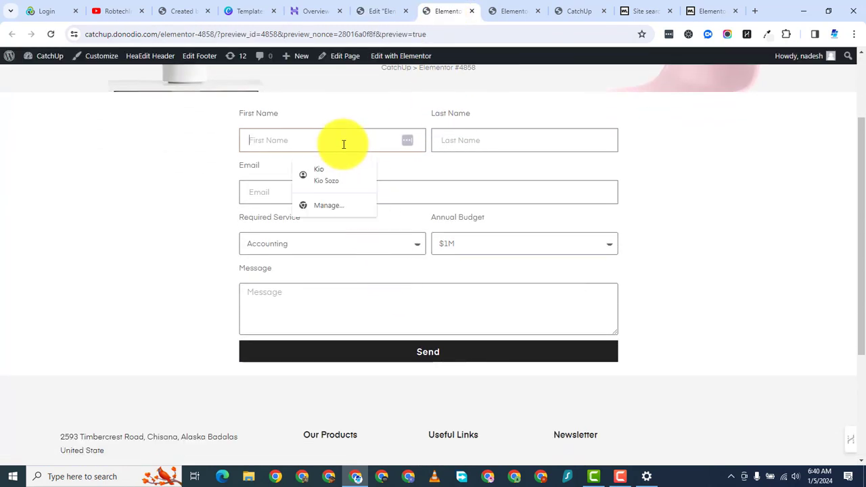
{"action": "left_click", "coordinate": [494, 140]}
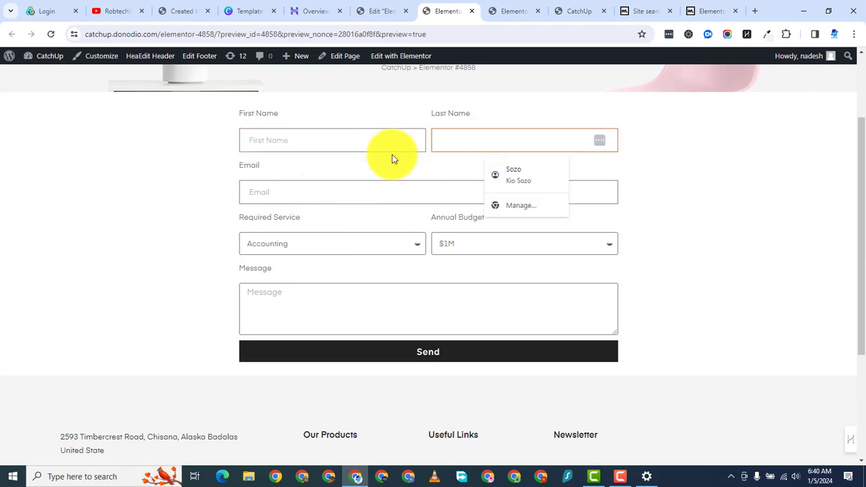
{"action": "left_click", "coordinate": [298, 250]}
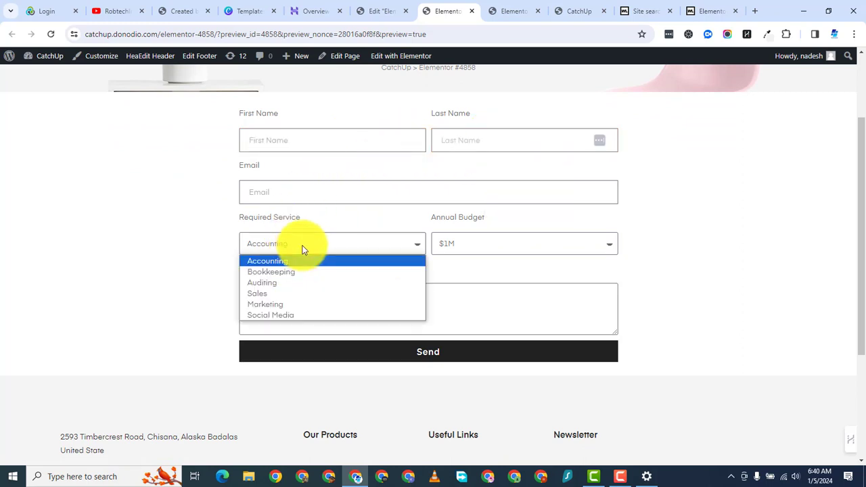
{"action": "left_click", "coordinate": [300, 273]}
{"action": "left_click", "coordinate": [502, 244]}
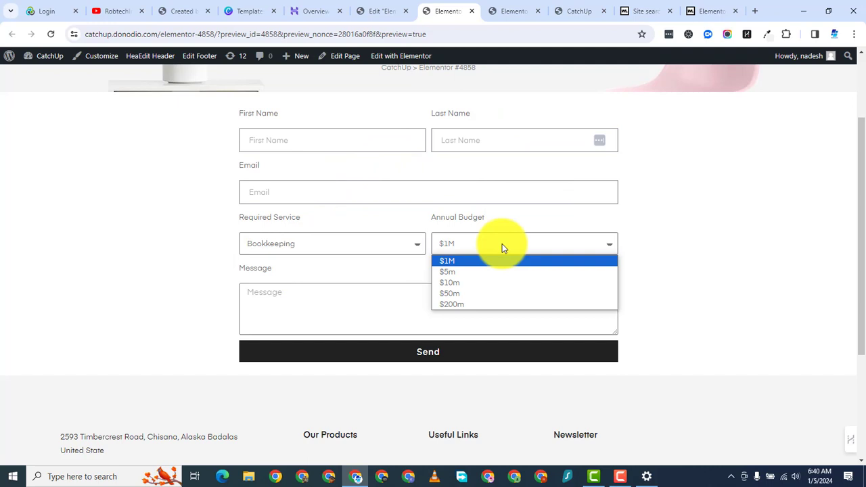
{"action": "left_click", "coordinate": [489, 283]}
{"action": "left_click", "coordinate": [317, 322]}
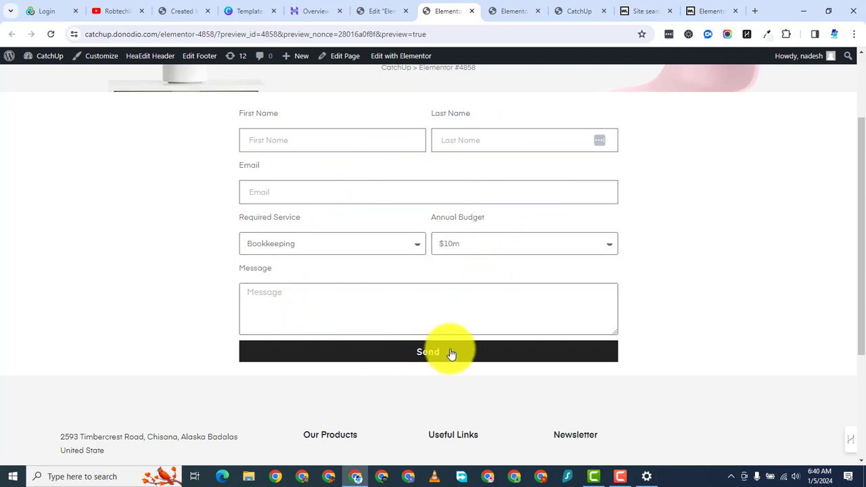
Step: In the Buttons section, replace the submit button text Send with Submit
{"action": "left_click", "coordinate": [380, 11]}
{"action": "scroll", "coordinate": [9, 237], "scroll_direction": "down", "scroll_amount": 1}
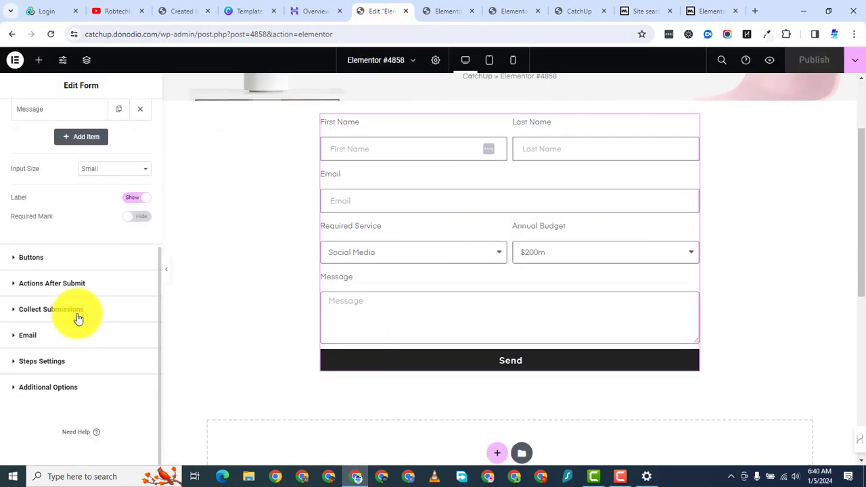
{"action": "left_click", "coordinate": [15, 261]}
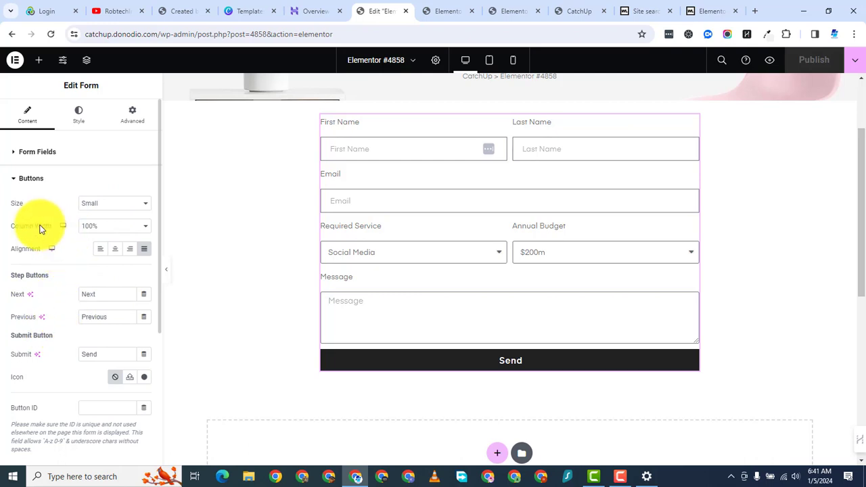
{"action": "double_click", "coordinate": [100, 354]}
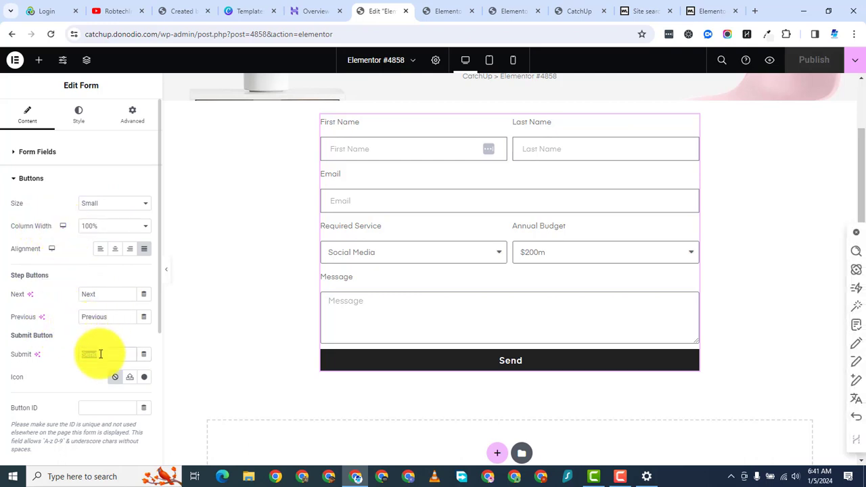
{"action": "type", "text": "S"}
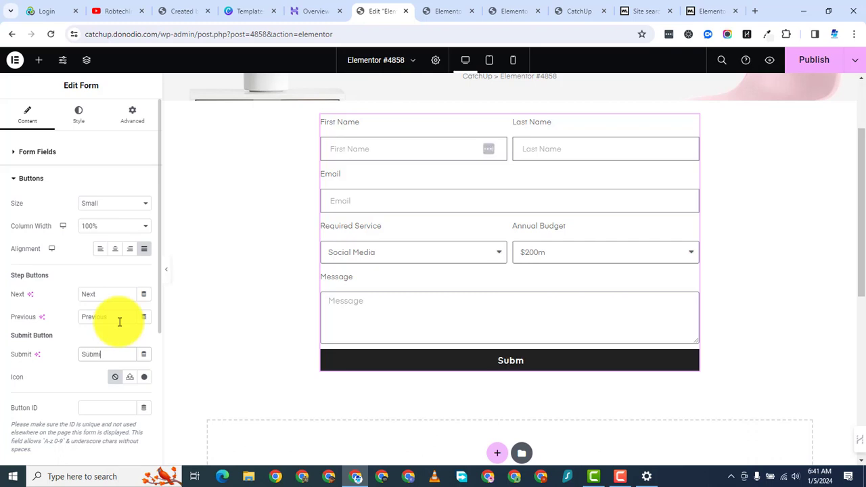
{"action": "type", "text": "ubmit"}
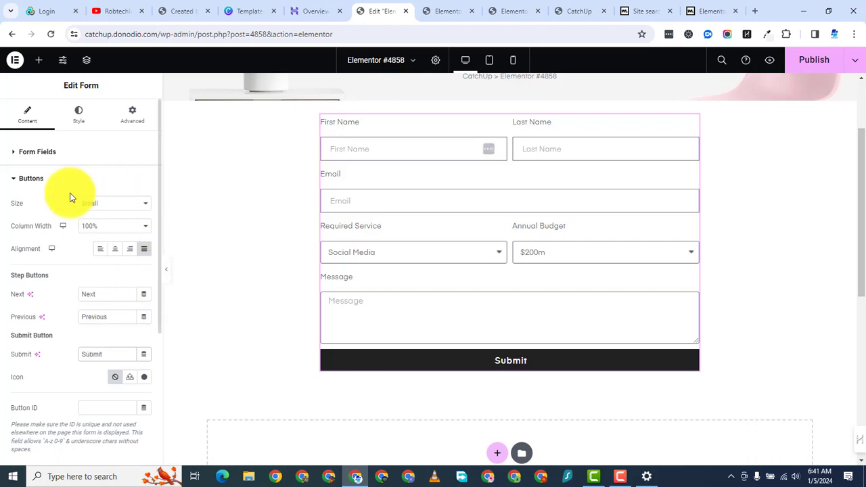
Step: Expand Actions After Submit and browse the Add Action list without adding any action
{"action": "left_click", "coordinate": [12, 181]}
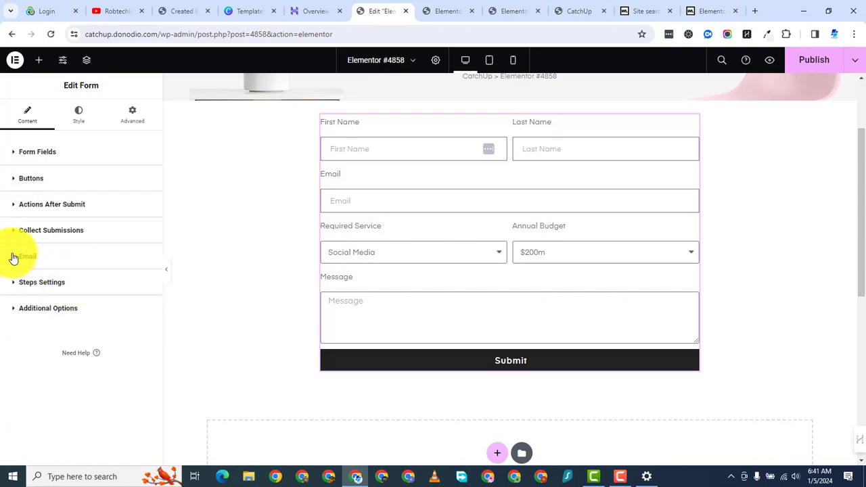
{"action": "left_click", "coordinate": [20, 207]}
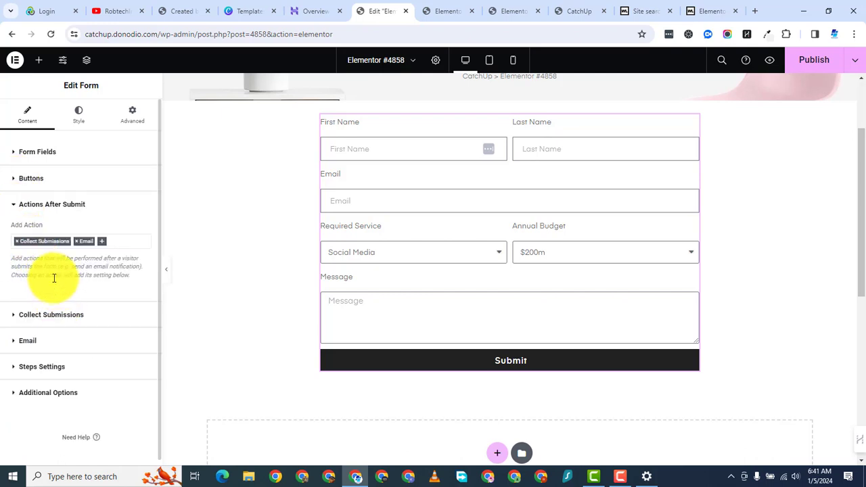
{"action": "left_click", "coordinate": [107, 242]}
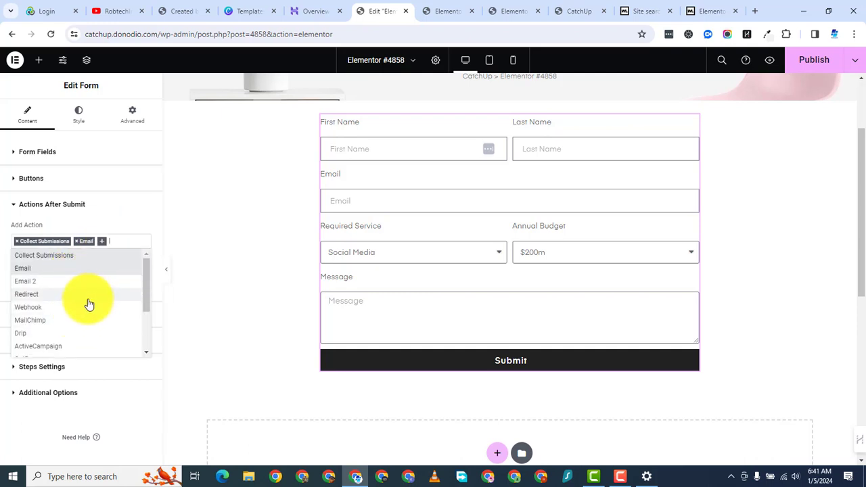
{"action": "scroll", "coordinate": [92, 332], "scroll_direction": "down", "scroll_amount": 1}
{"action": "scroll", "coordinate": [92, 332], "scroll_direction": "down", "scroll_amount": 3}
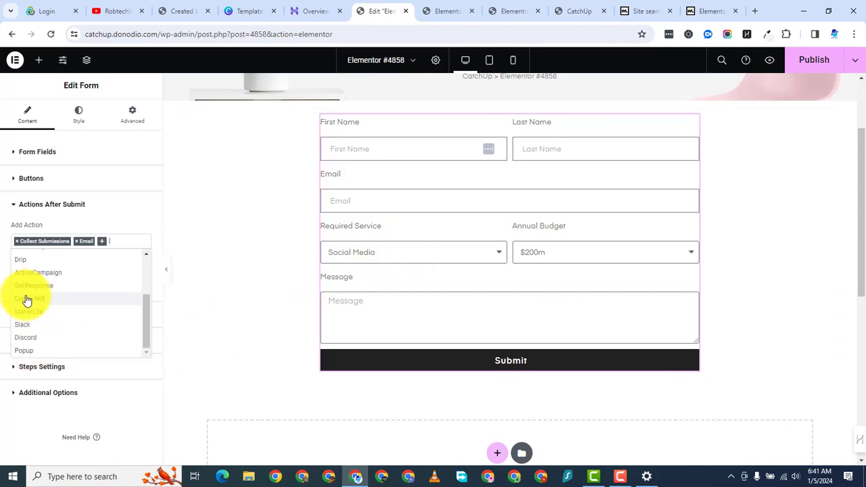
{"action": "scroll", "coordinate": [98, 305], "scroll_direction": "up", "scroll_amount": 5}
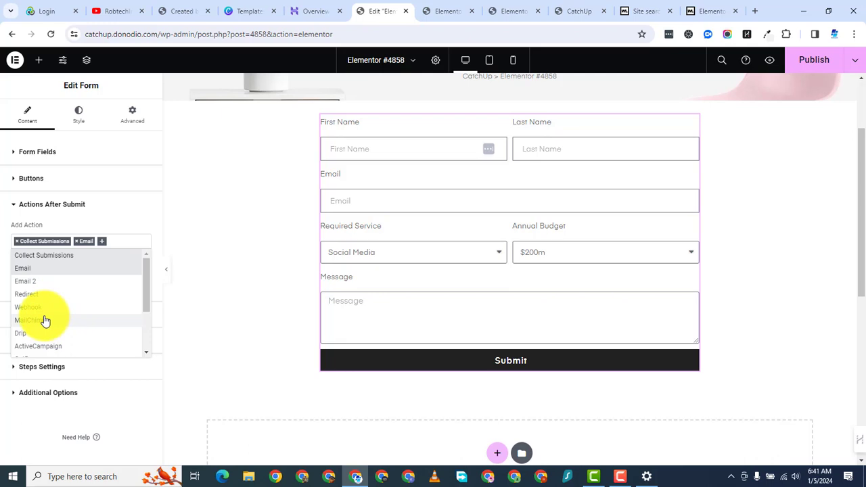
{"action": "scroll", "coordinate": [59, 339], "scroll_direction": "down", "scroll_amount": 2}
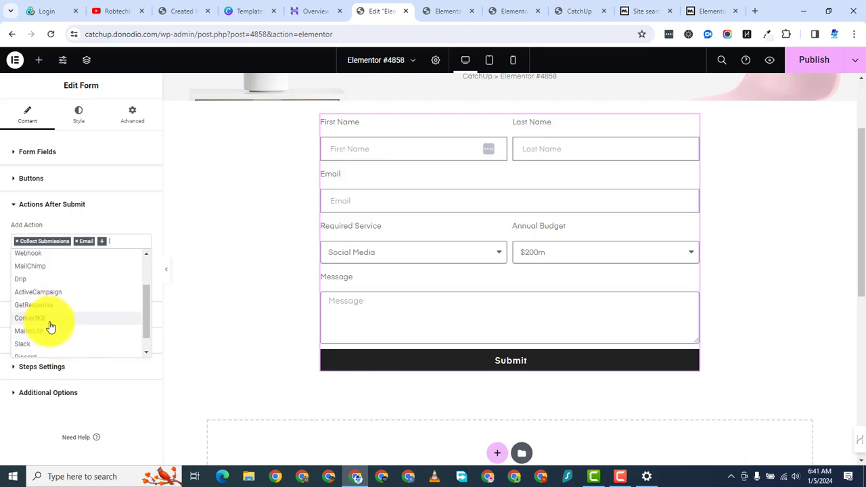
{"action": "left_click", "coordinate": [4, 422]}
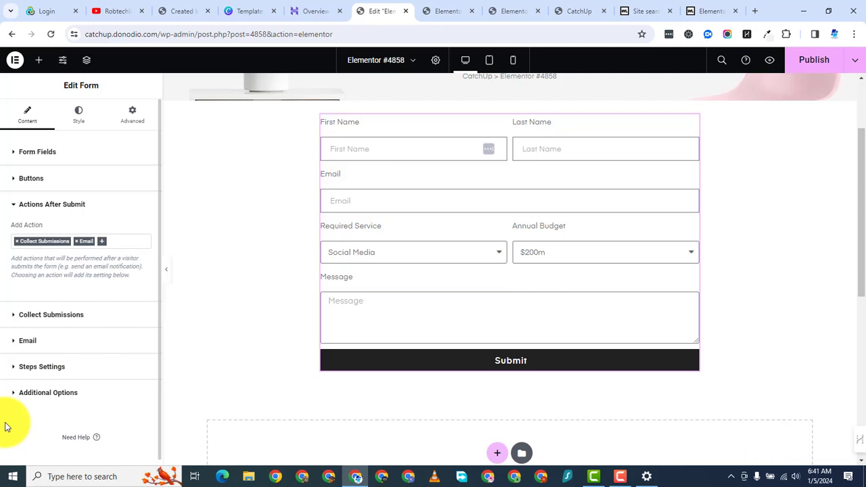
Step: In the Email action settings, replace the To field with the recipient's email address
{"action": "left_click", "coordinate": [15, 321]}
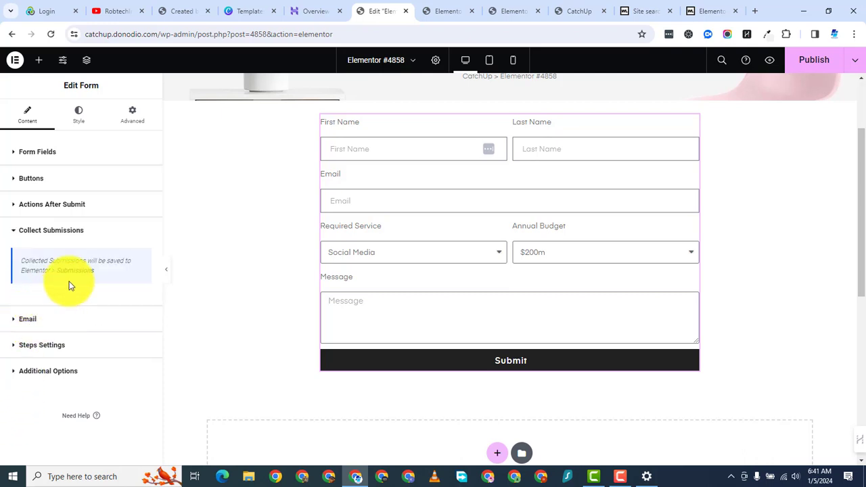
{"action": "left_click", "coordinate": [16, 321]}
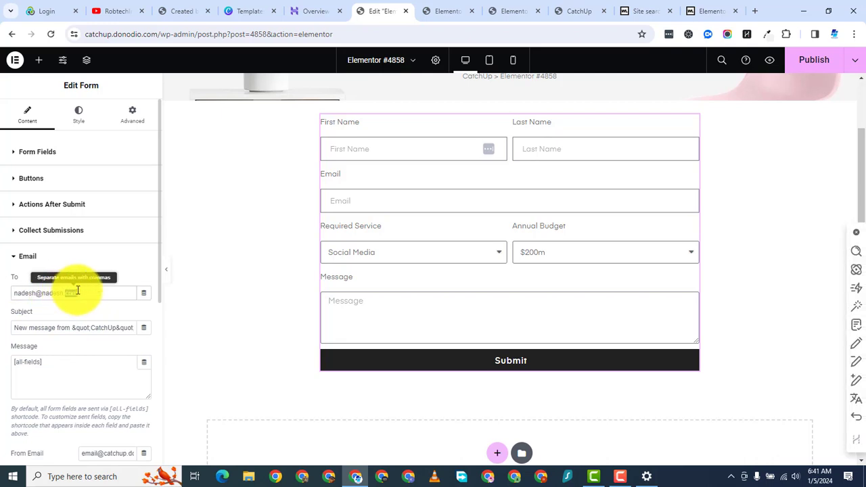
{"action": "triple_click", "coordinate": [73, 292]}
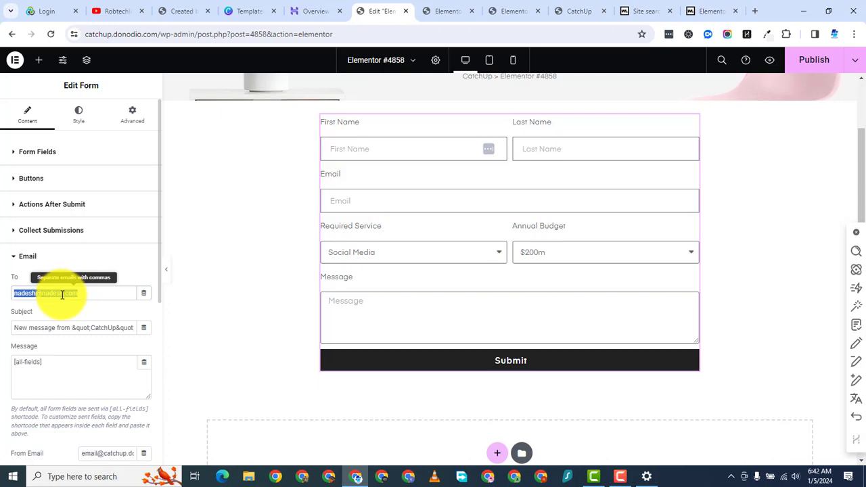
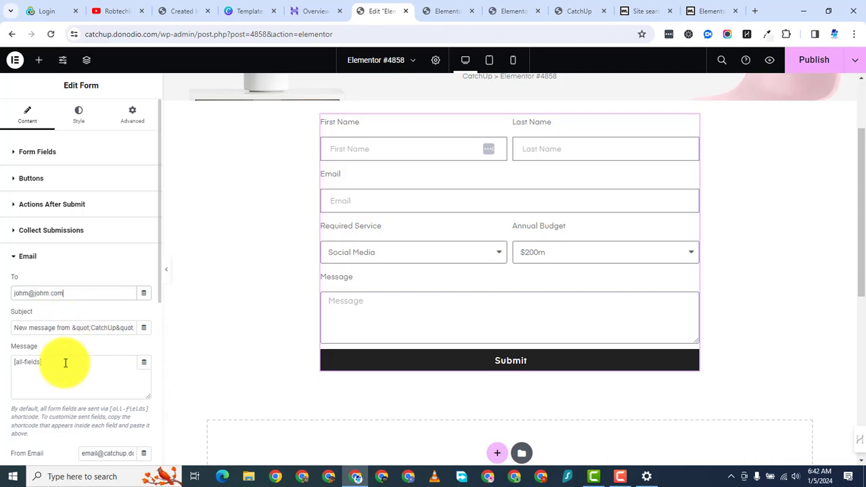
Step: Review the Message, From Email and Reply-To fields, then expand Steps Settings
{"action": "scroll", "coordinate": [74, 392], "scroll_direction": "down", "scroll_amount": 2}
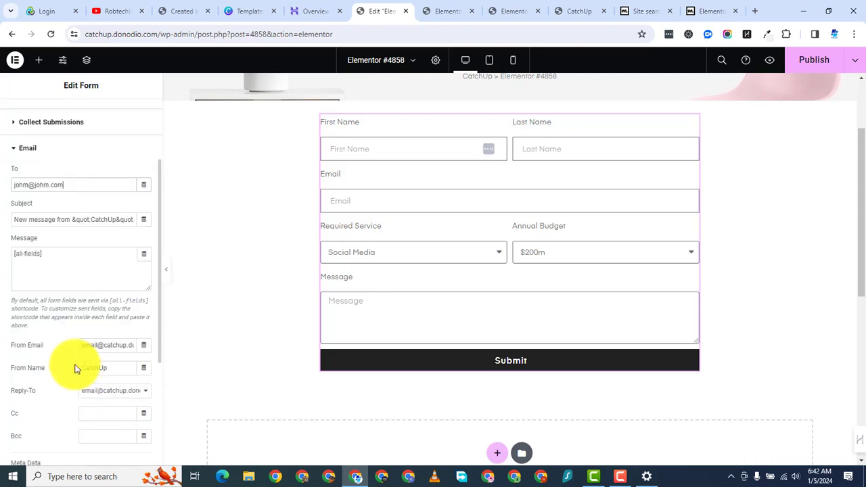
{"action": "left_click", "coordinate": [61, 257]}
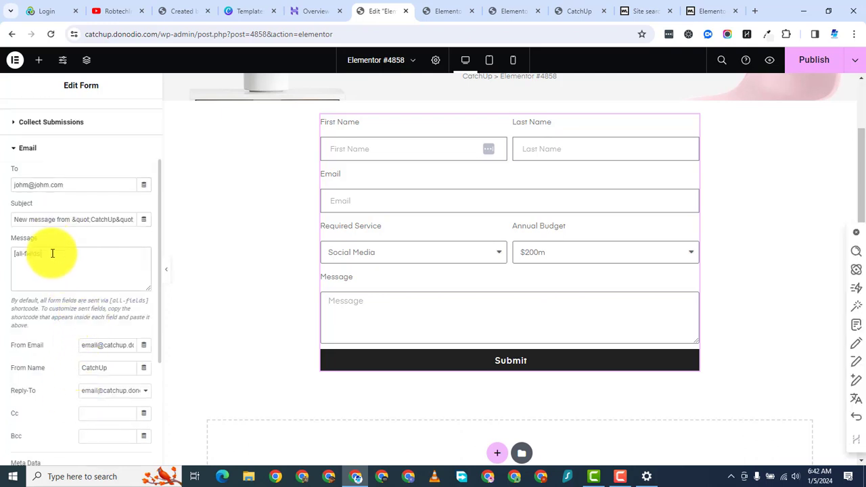
{"action": "left_click", "coordinate": [95, 219]}
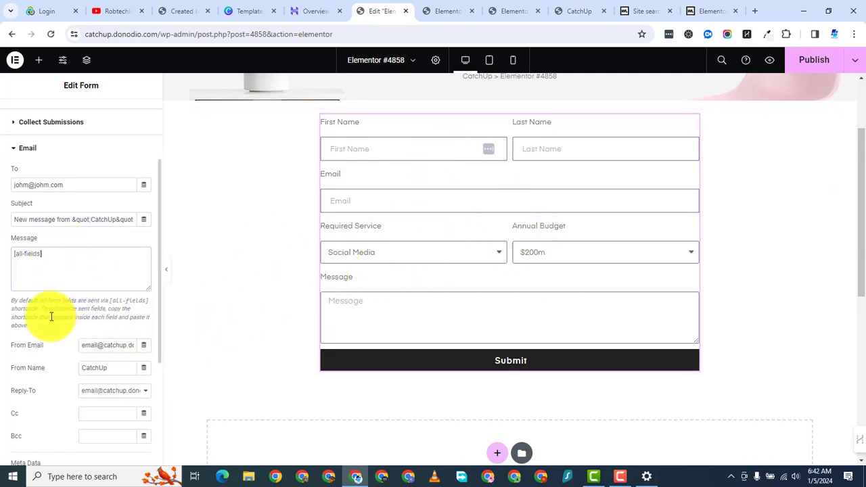
{"action": "left_click", "coordinate": [98, 344]}
{"action": "left_click", "coordinate": [98, 393]}
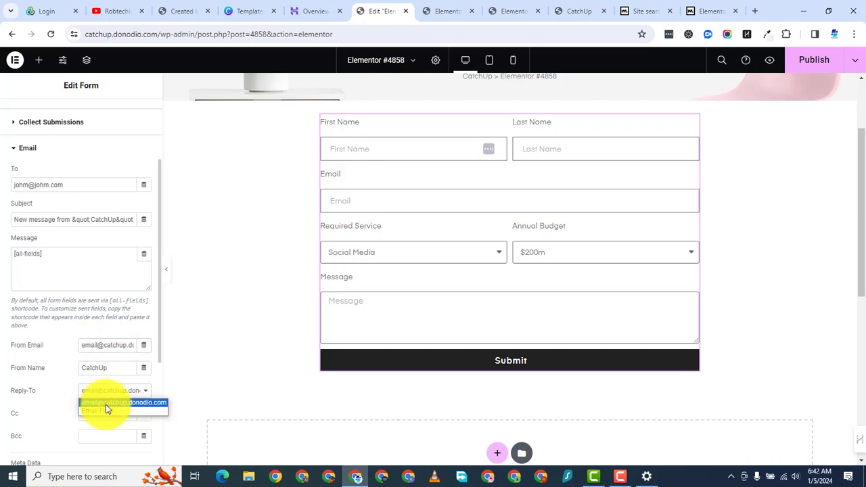
{"action": "scroll", "coordinate": [97, 381], "scroll_direction": "up", "scroll_amount": 1}
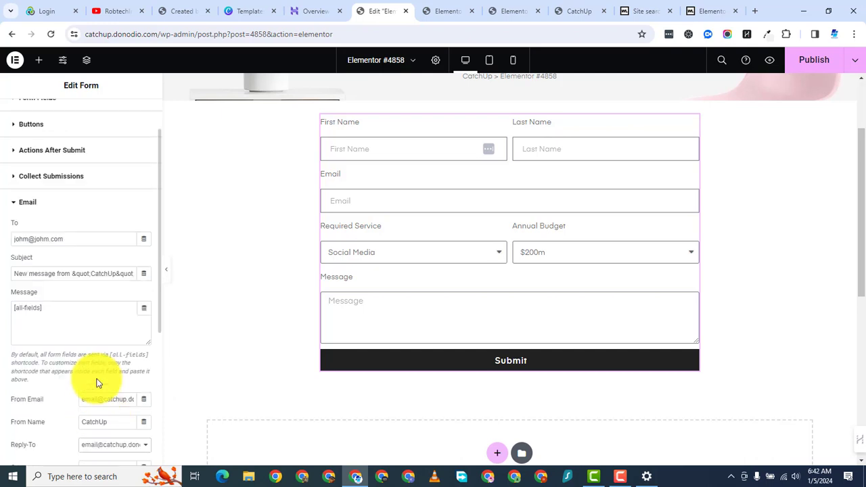
{"action": "scroll", "coordinate": [101, 395], "scroll_direction": "down", "scroll_amount": 3}
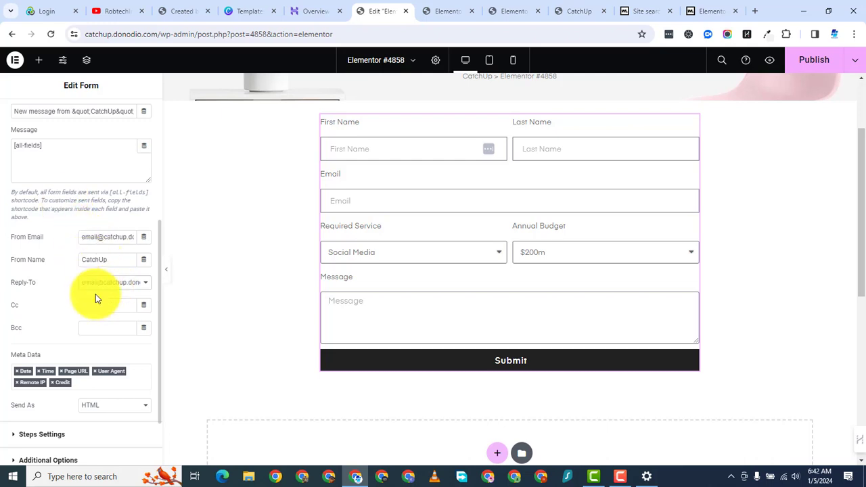
{"action": "scroll", "coordinate": [88, 230], "scroll_direction": "up", "scroll_amount": 2}
{"action": "scroll", "coordinate": [85, 207], "scroll_direction": "down", "scroll_amount": 1}
{"action": "scroll", "coordinate": [84, 233], "scroll_direction": "down", "scroll_amount": 2}
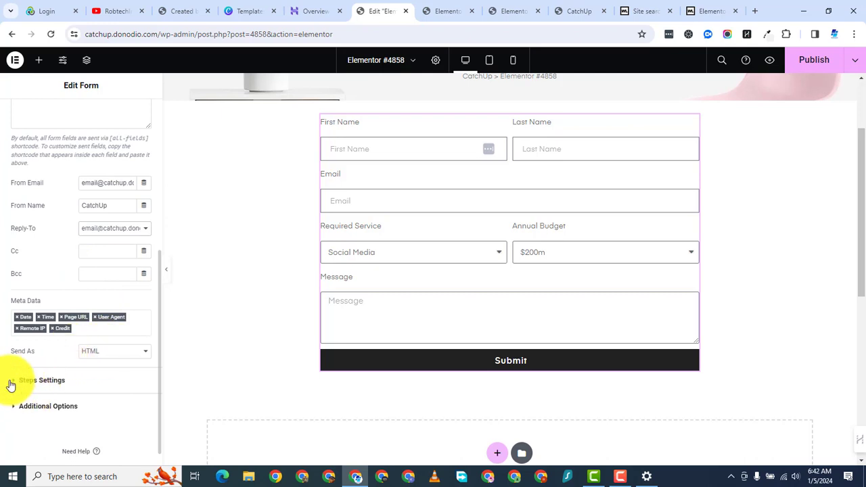
{"action": "left_click", "coordinate": [12, 381]}
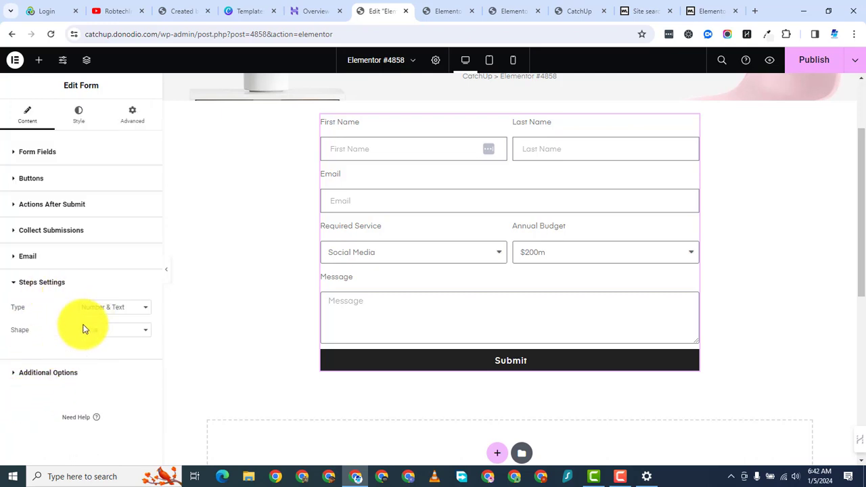
Step: In the Style tab, set the label typography font family to Poppins
{"action": "left_click", "coordinate": [81, 114]}
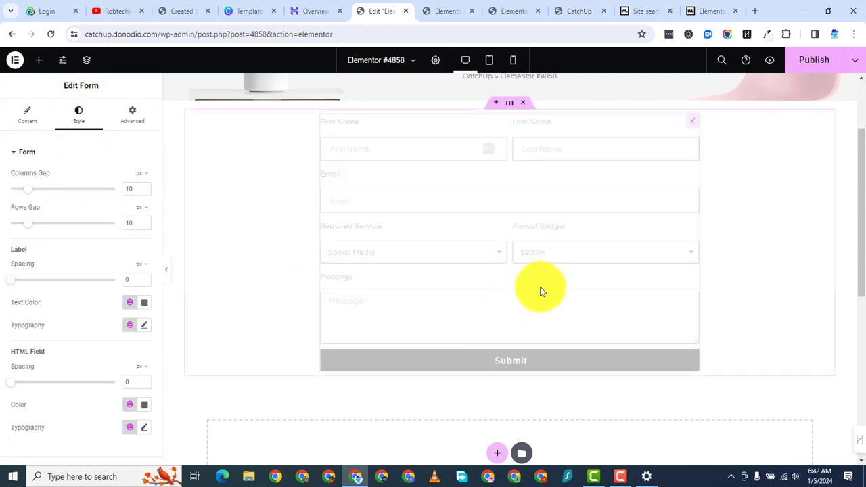
{"action": "left_click", "coordinate": [144, 304]}
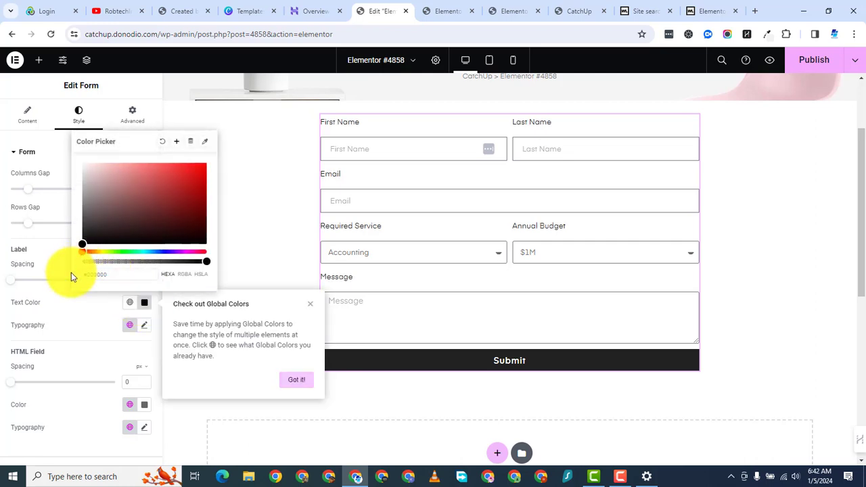
{"action": "left_click", "coordinate": [21, 233]}
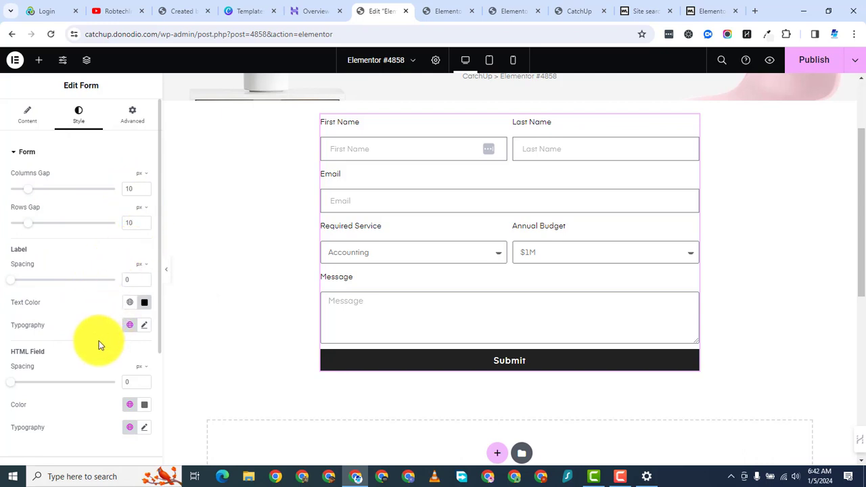
{"action": "left_click", "coordinate": [144, 326]}
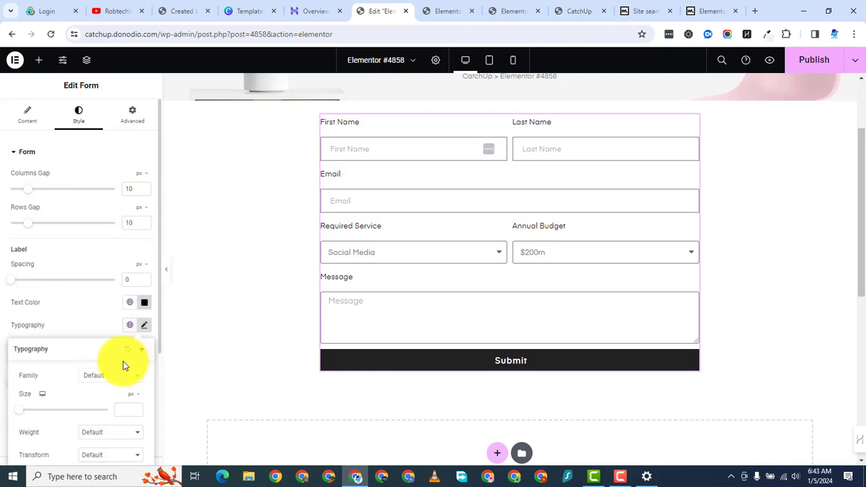
{"action": "left_click", "coordinate": [103, 382]}
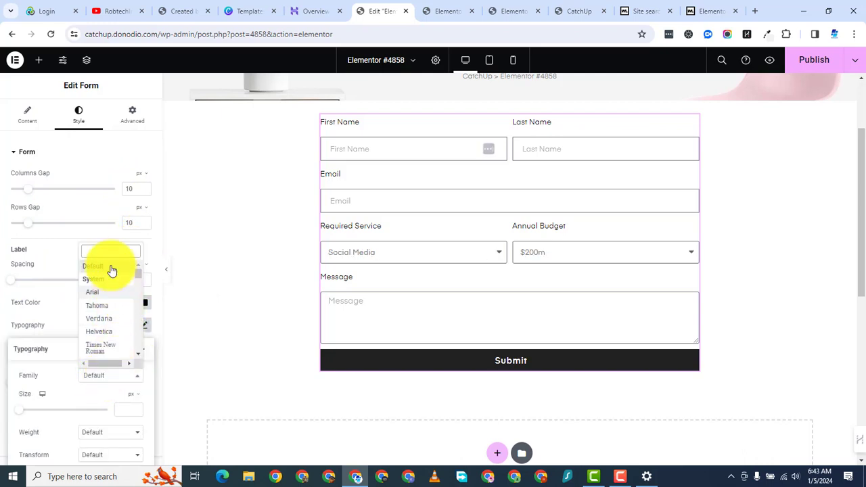
{"action": "type", "text": "popp"}
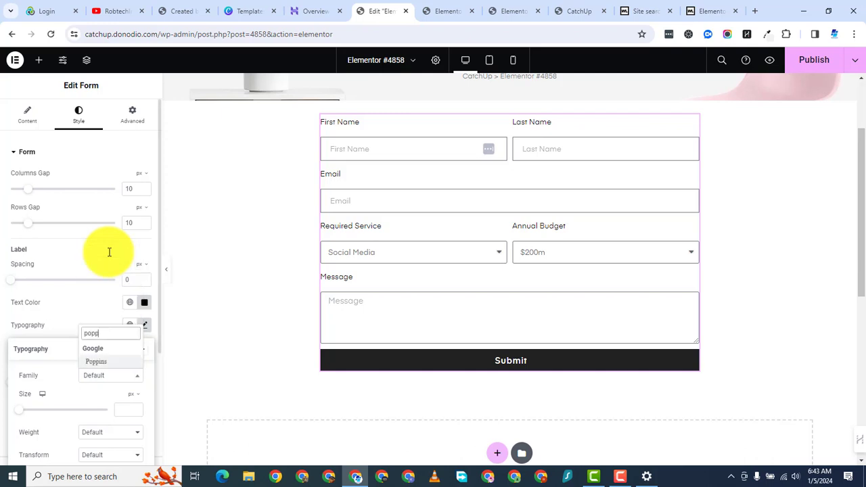
{"action": "left_click", "coordinate": [107, 364]}
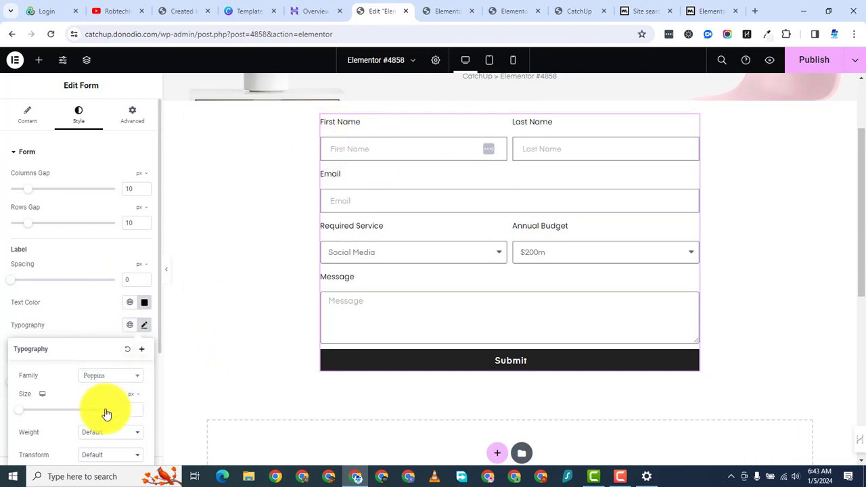
Step: Set the label font weight to 600 (Semi Bold)
{"action": "scroll", "coordinate": [103, 412], "scroll_direction": "down", "scroll_amount": 2}
{"action": "left_click", "coordinate": [110, 324]}
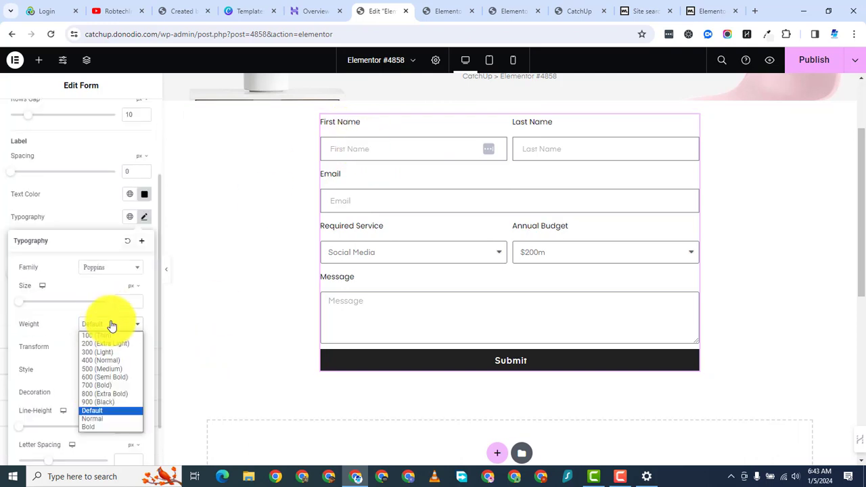
{"action": "left_click", "coordinate": [122, 396]}
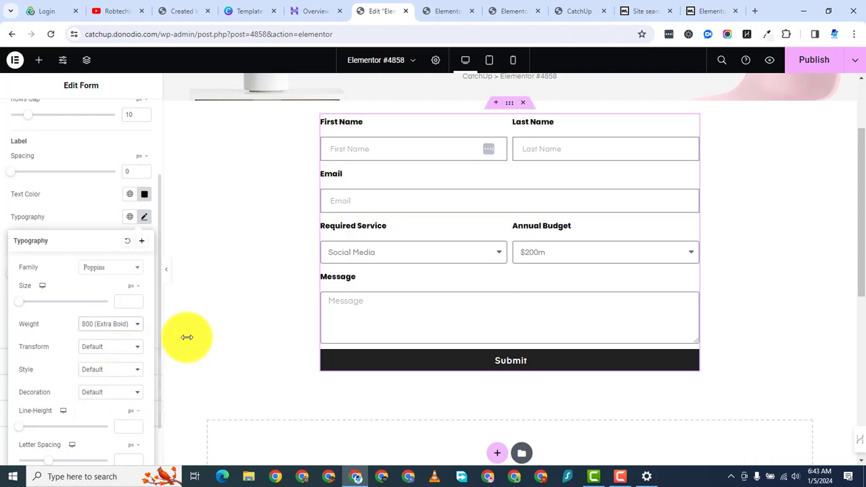
{"action": "left_click", "coordinate": [115, 326]}
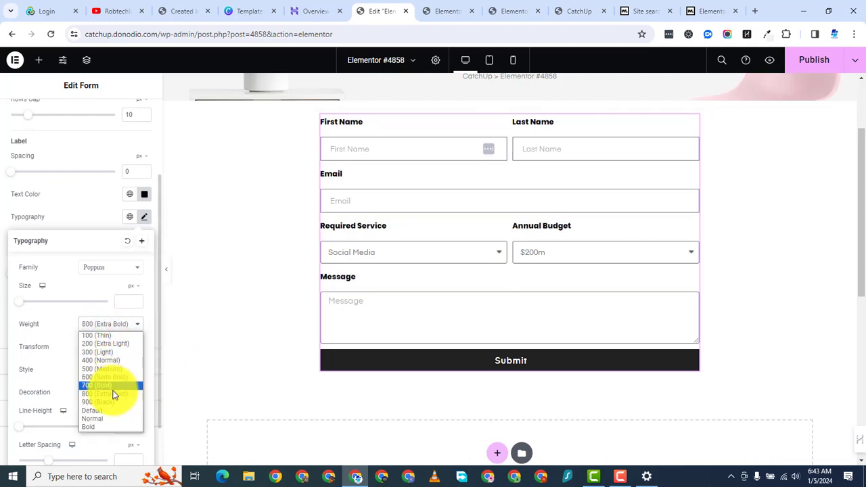
{"action": "left_click", "coordinate": [115, 378]}
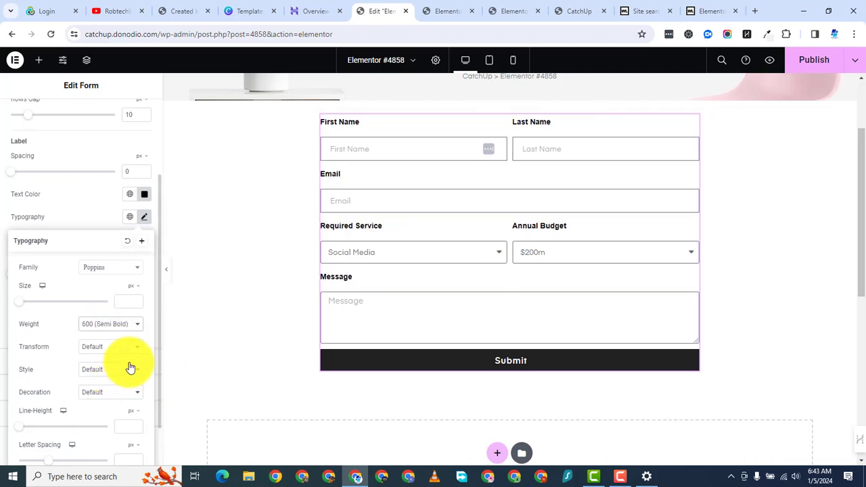
{"action": "left_click", "coordinate": [203, 320]}
{"action": "scroll", "coordinate": [82, 351], "scroll_direction": "up", "scroll_amount": 1}
{"action": "scroll", "coordinate": [378, 304], "scroll_direction": "up", "scroll_amount": 1}
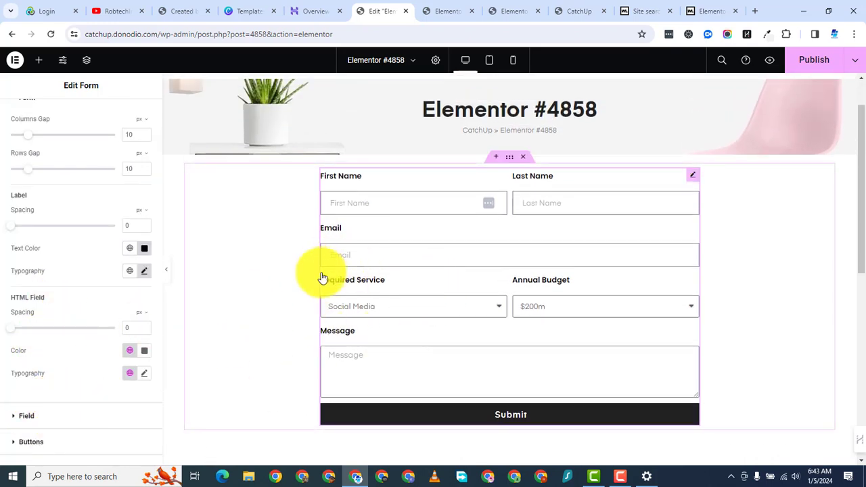
Step: Set the Next & Submit button background colour to dark red #700000
{"action": "scroll", "coordinate": [41, 348], "scroll_direction": "up", "scroll_amount": 1}
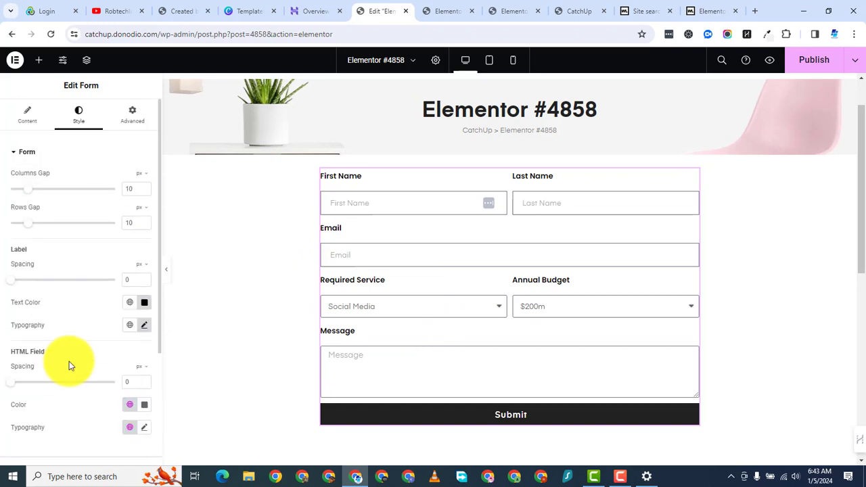
{"action": "scroll", "coordinate": [67, 365], "scroll_direction": "down", "scroll_amount": 3}
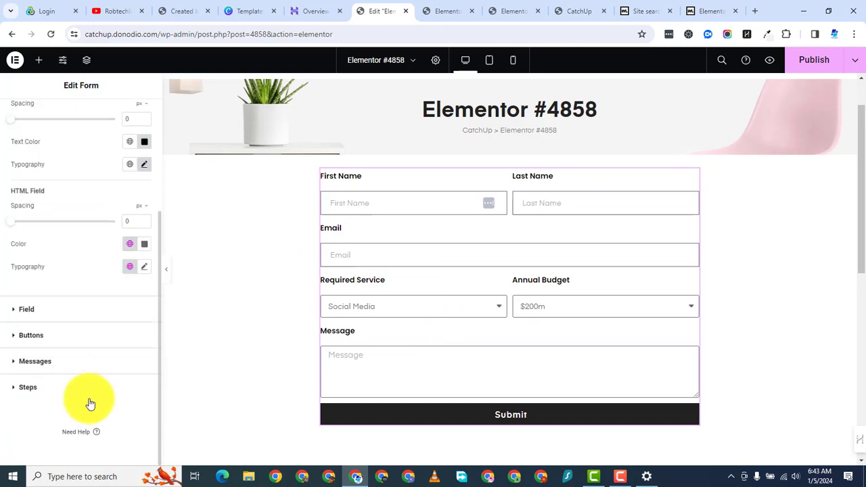
{"action": "left_click", "coordinate": [12, 336]}
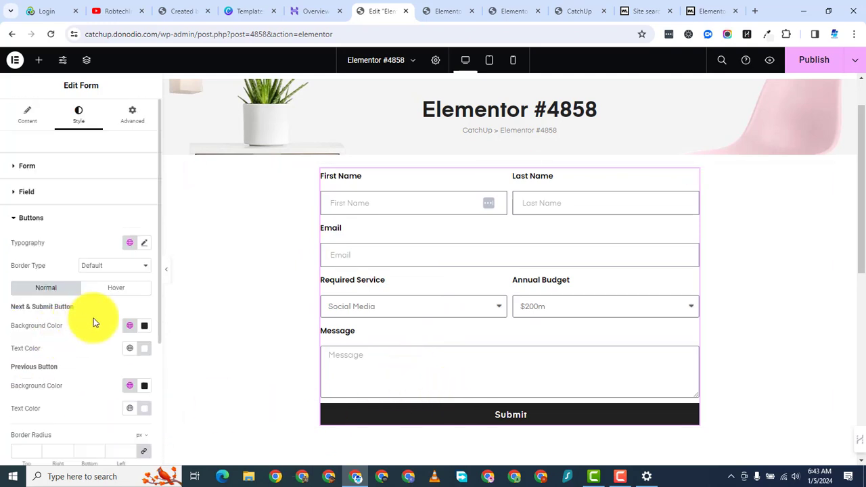
{"action": "scroll", "coordinate": [126, 336], "scroll_direction": "down", "scroll_amount": 1}
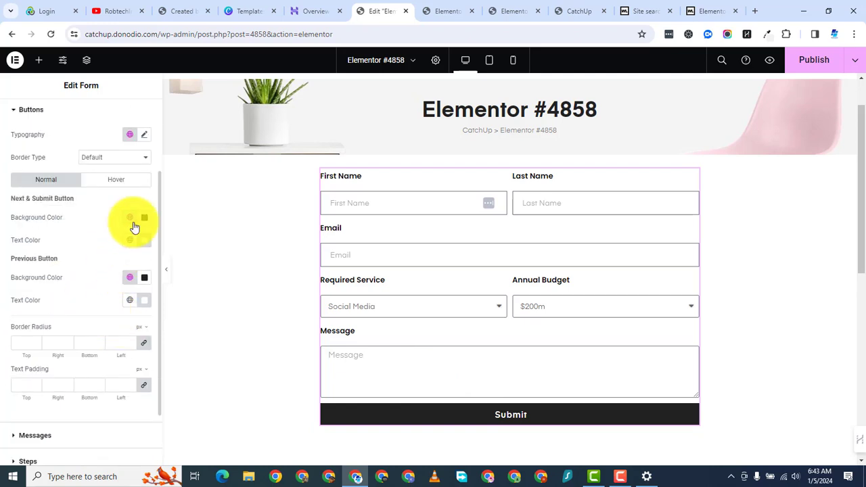
{"action": "left_click", "coordinate": [145, 223]}
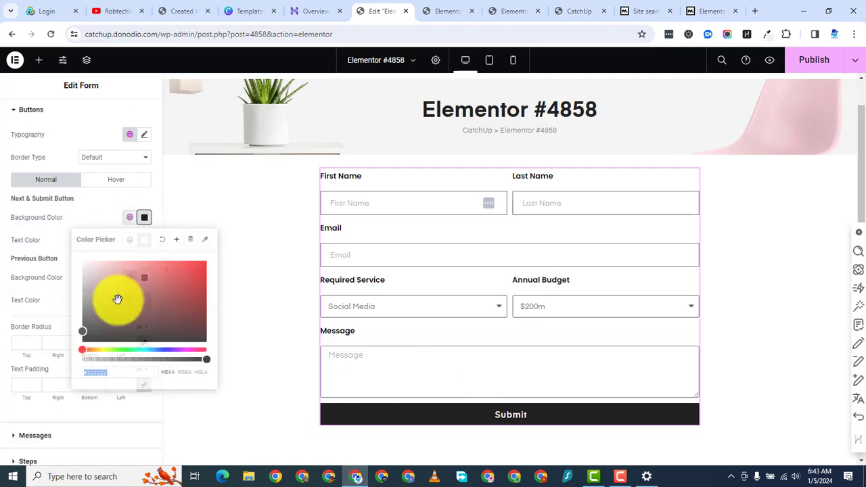
{"action": "left_click_drag", "start_coordinate": [158, 277], "coordinate": [214, 301]}
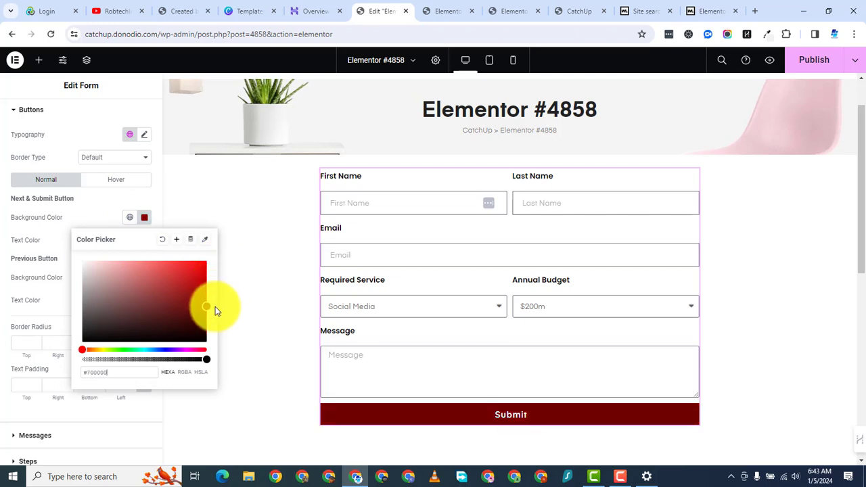
{"action": "left_click", "coordinate": [251, 290]}
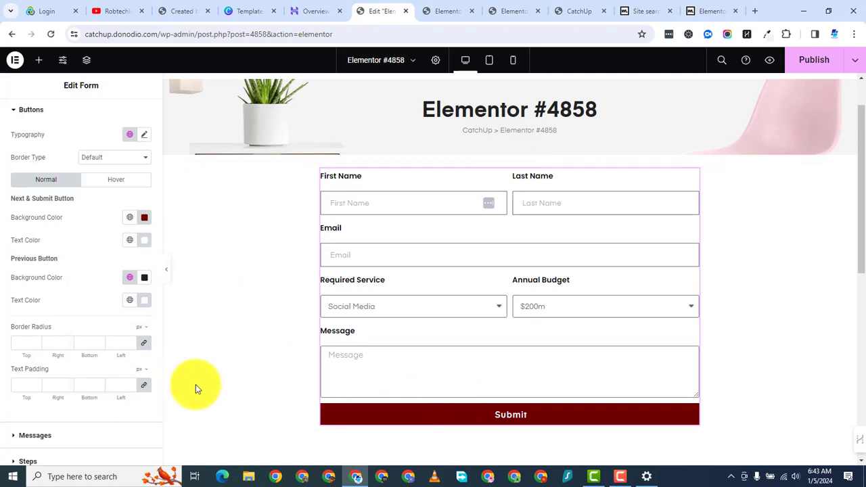
{"action": "scroll", "coordinate": [60, 235], "scroll_direction": "down", "scroll_amount": 1}
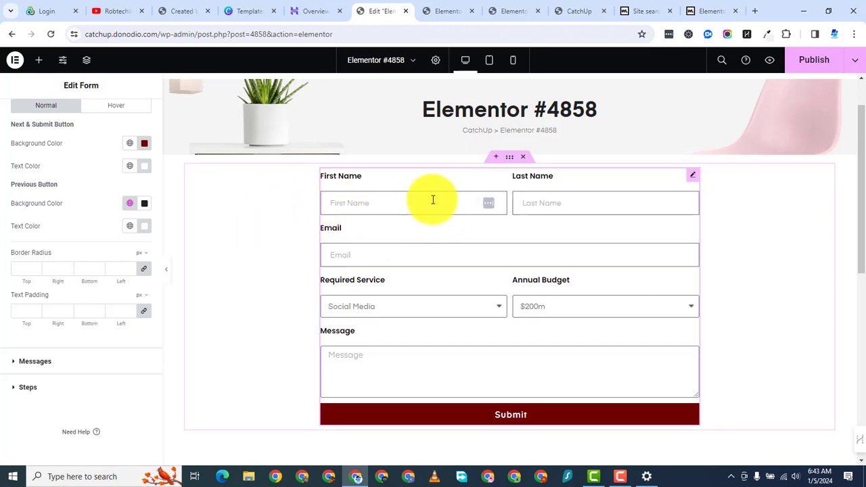
Step: Give the form fields a black #000000 border colour and a linked 4 px border width
{"action": "scroll", "coordinate": [76, 257], "scroll_direction": "up", "scroll_amount": 3}
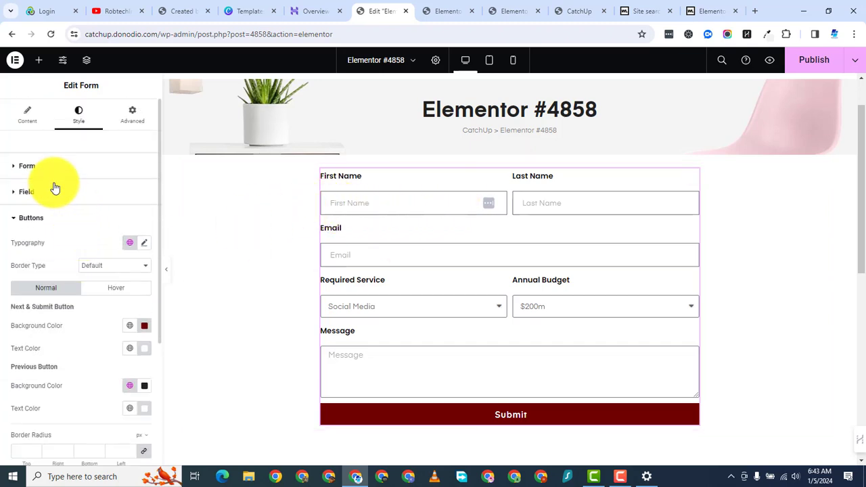
{"action": "left_click", "coordinate": [24, 192]}
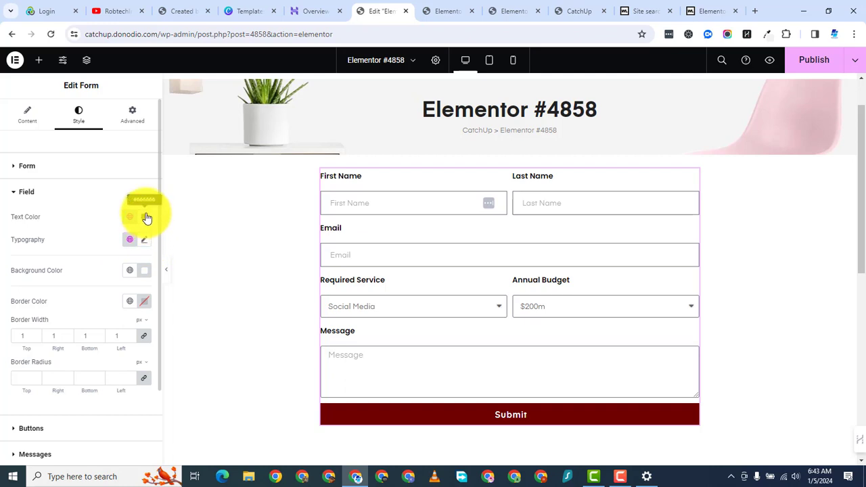
{"action": "left_click", "coordinate": [144, 301]}
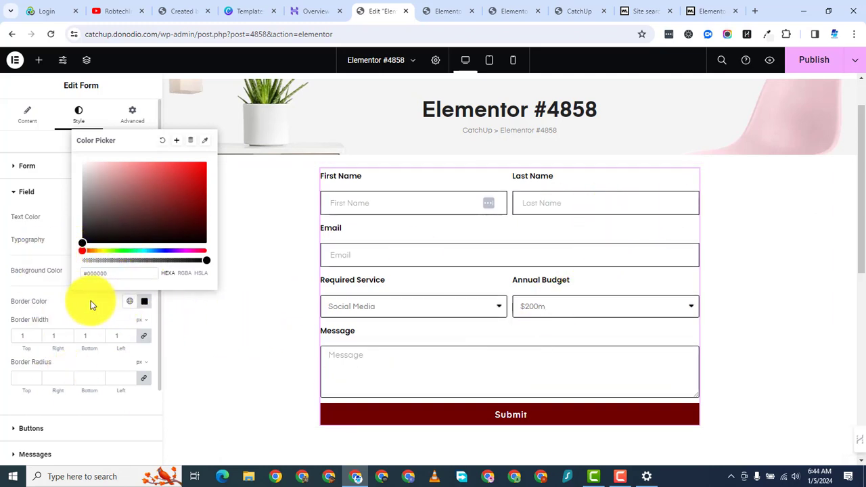
{"action": "left_click", "coordinate": [132, 334]}
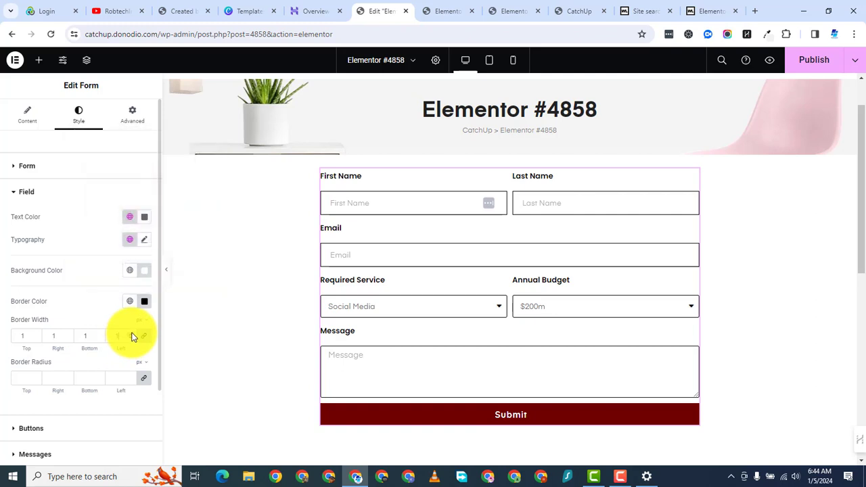
{"action": "left_click", "coordinate": [132, 333]}
{"action": "left_click", "coordinate": [133, 336]}
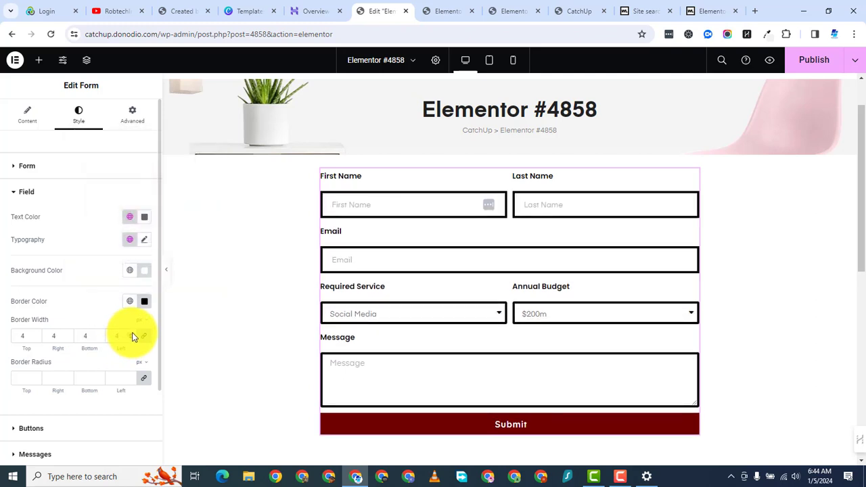
{"action": "left_click", "coordinate": [133, 336]}
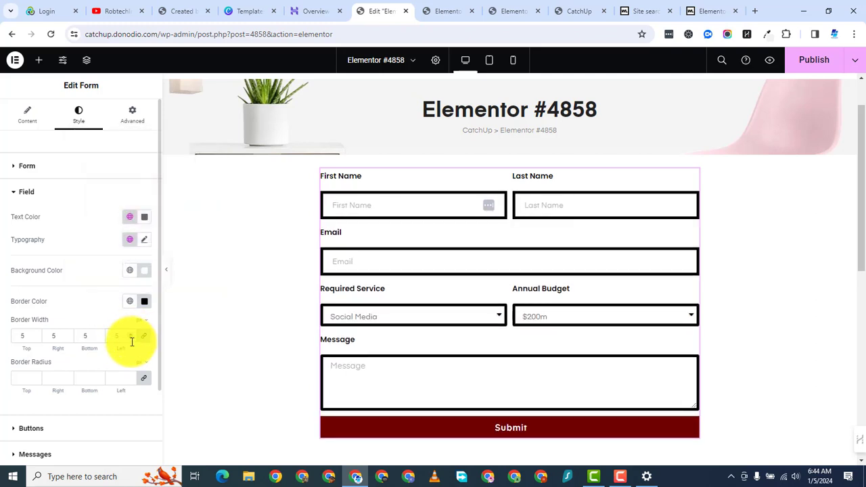
{"action": "left_click", "coordinate": [131, 338]}
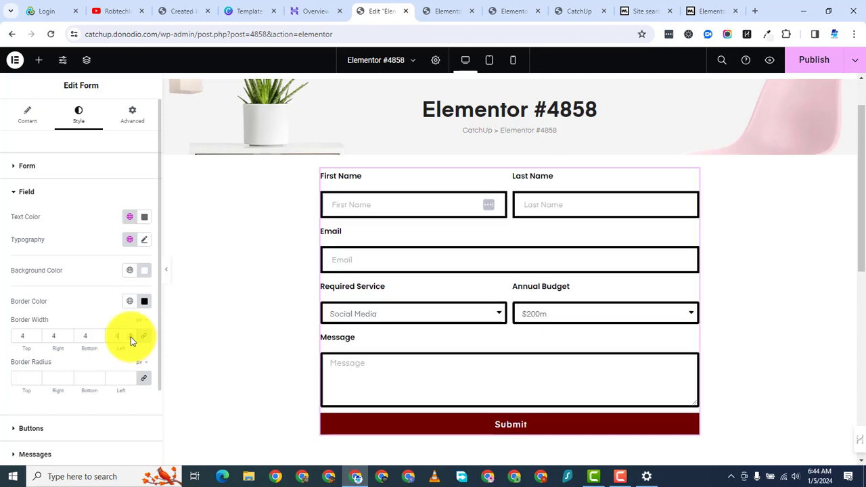
Step: Publish the page with the restyled form
{"action": "left_click", "coordinate": [34, 116]}
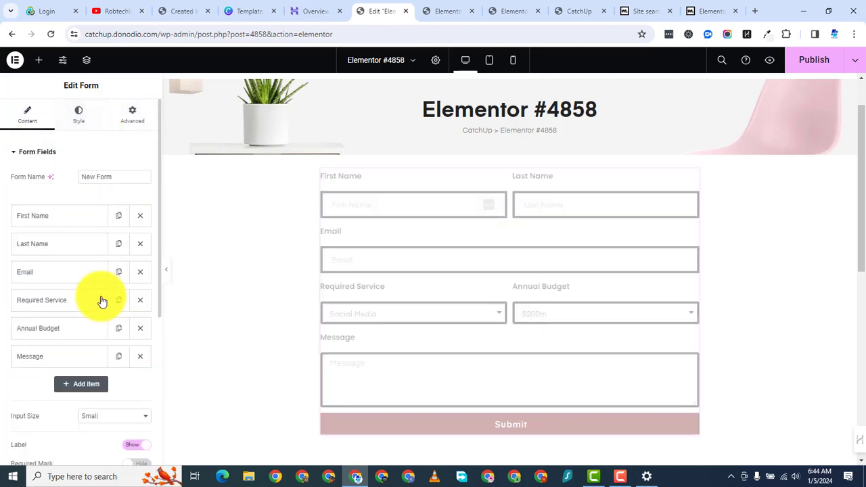
{"action": "scroll", "coordinate": [405, 284], "scroll_direction": "down", "scroll_amount": 3}
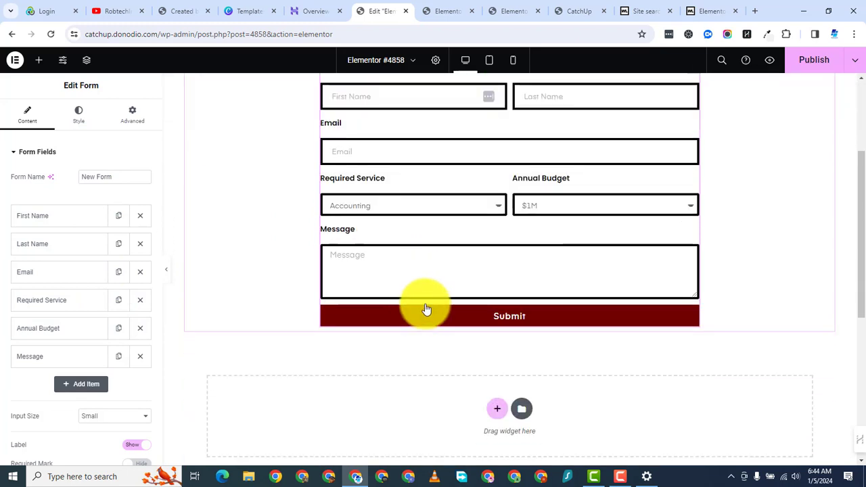
{"action": "scroll", "coordinate": [395, 261], "scroll_direction": "up", "scroll_amount": 3}
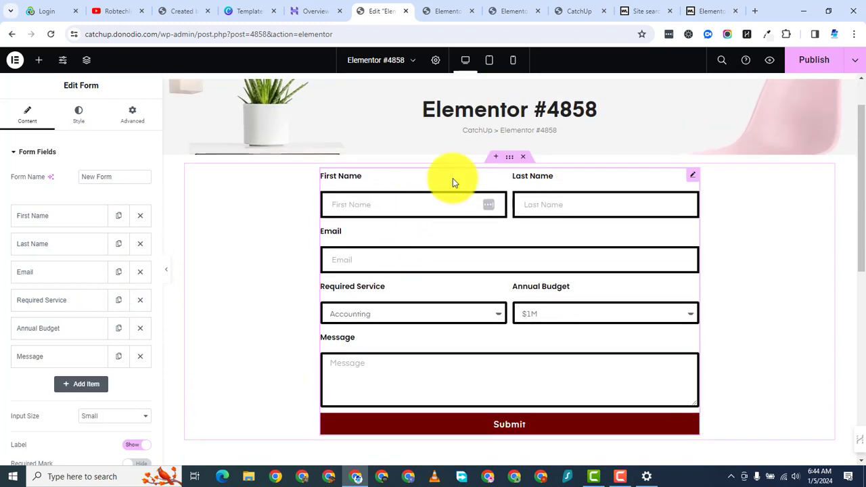
{"action": "left_click", "coordinate": [814, 60]}
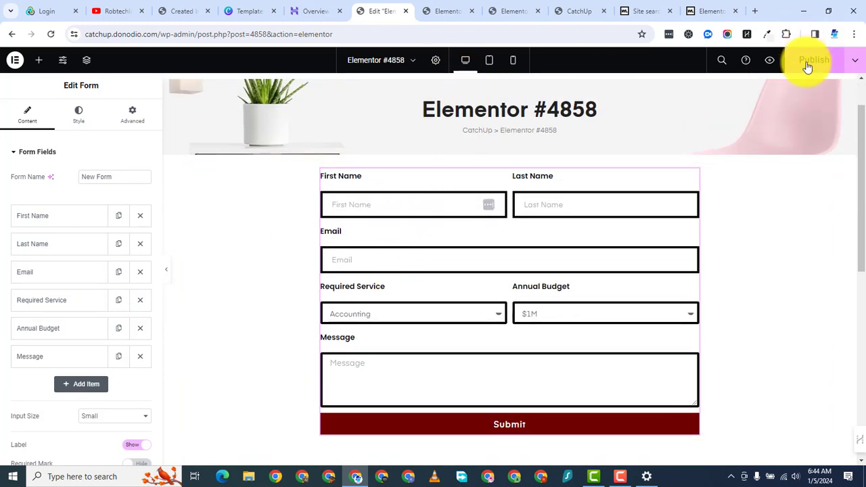
Step: In the live preview, try the name and email fields and the service and budget dropdowns
{"action": "left_click", "coordinate": [444, 13]}
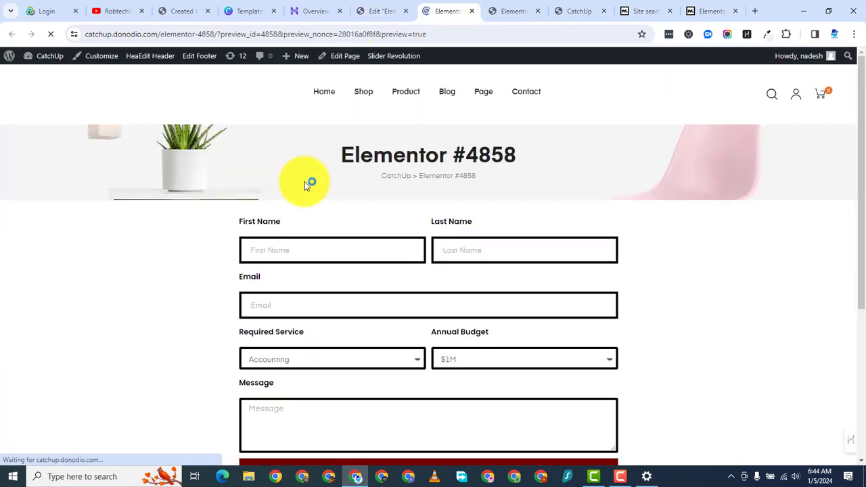
{"action": "scroll", "coordinate": [170, 280], "scroll_direction": "down", "scroll_amount": 3}
{"action": "scroll", "coordinate": [305, 191], "scroll_direction": "up", "scroll_amount": 2}
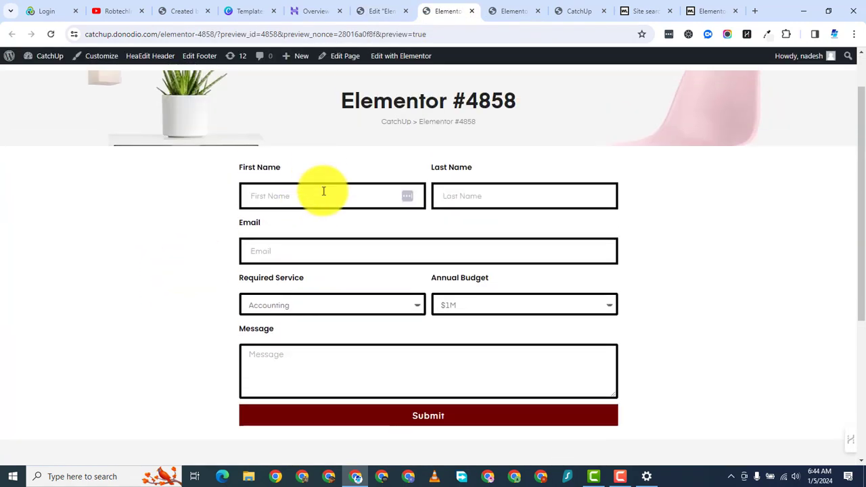
{"action": "left_click", "coordinate": [460, 192]}
{"action": "left_click", "coordinate": [354, 193]}
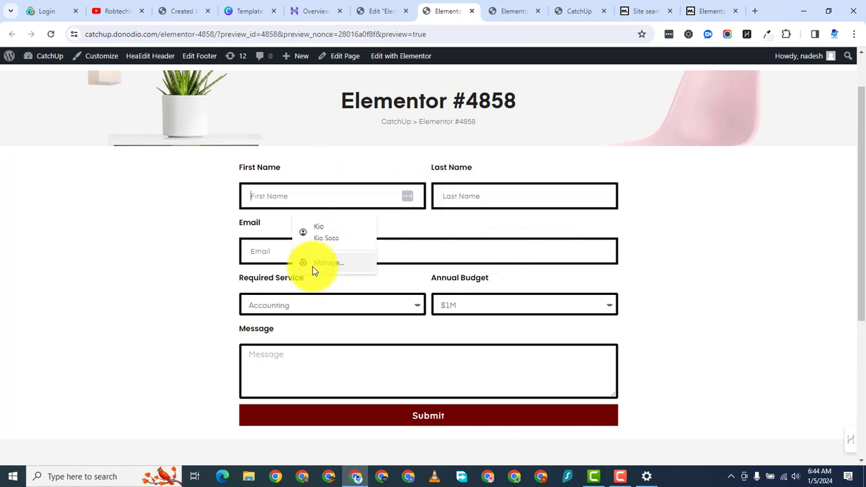
{"action": "left_click", "coordinate": [450, 256]}
{"action": "left_click", "coordinate": [267, 305]}
{"action": "left_click", "coordinate": [539, 309]}
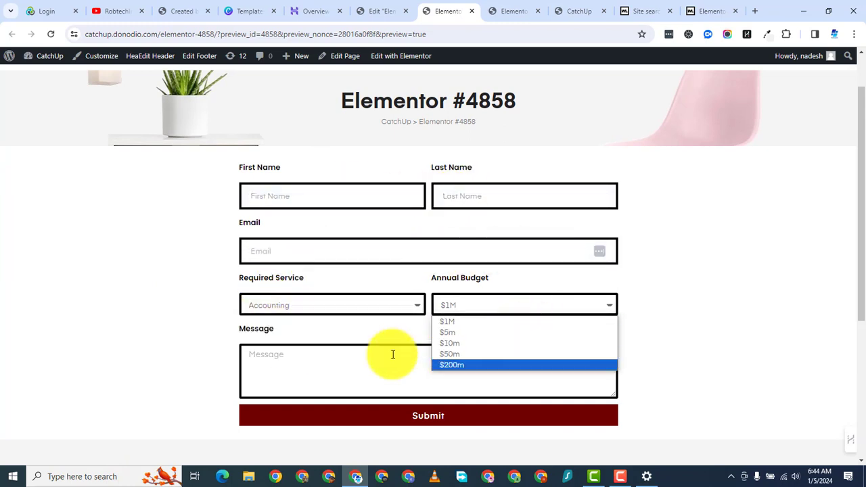
{"action": "left_click", "coordinate": [325, 385]}
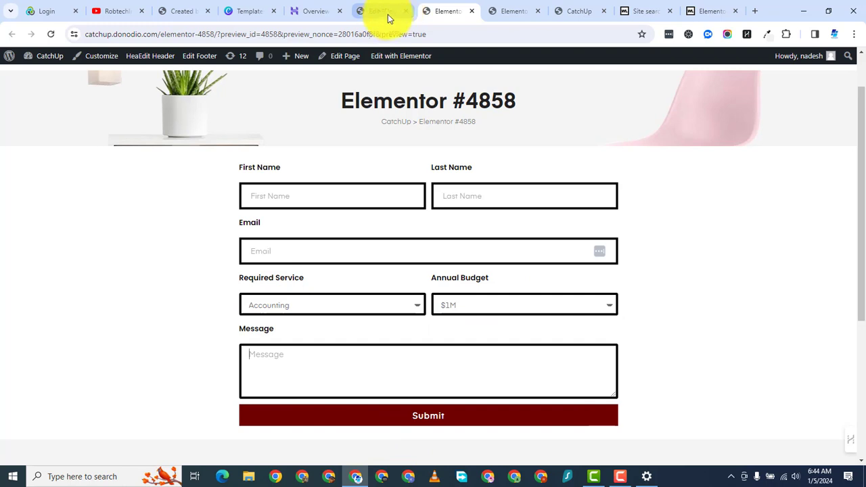
{"action": "left_click", "coordinate": [387, 18]}
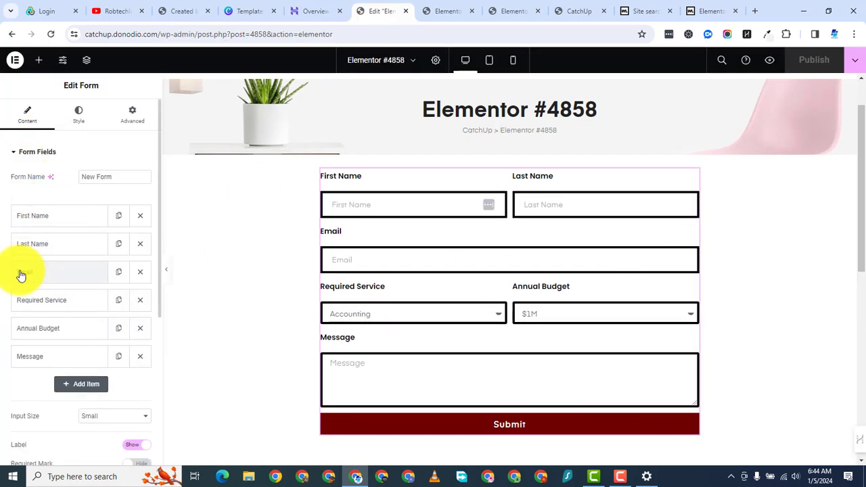
Step: Expand the Email action and review To, Subject, Message, From Email, From Name, Cc, Bcc and Send As
{"action": "scroll", "coordinate": [42, 357], "scroll_direction": "down", "scroll_amount": 3}
{"action": "scroll", "coordinate": [25, 354], "scroll_direction": "down", "scroll_amount": 2}
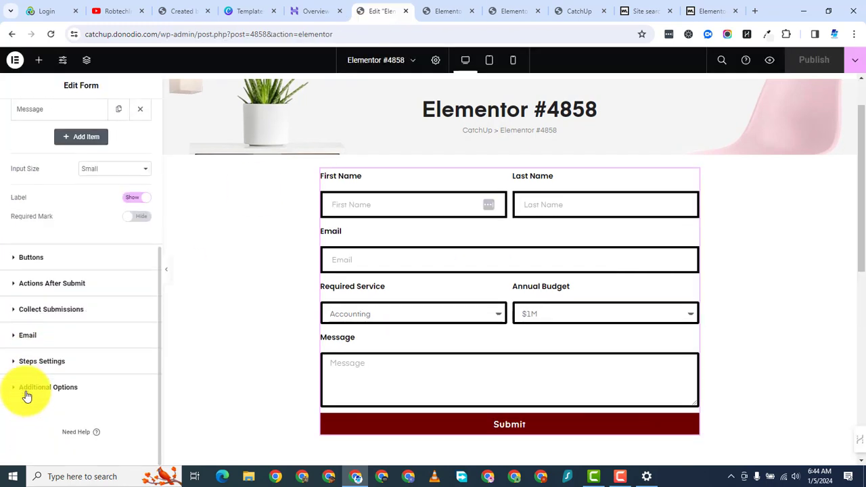
{"action": "left_click", "coordinate": [37, 342]}
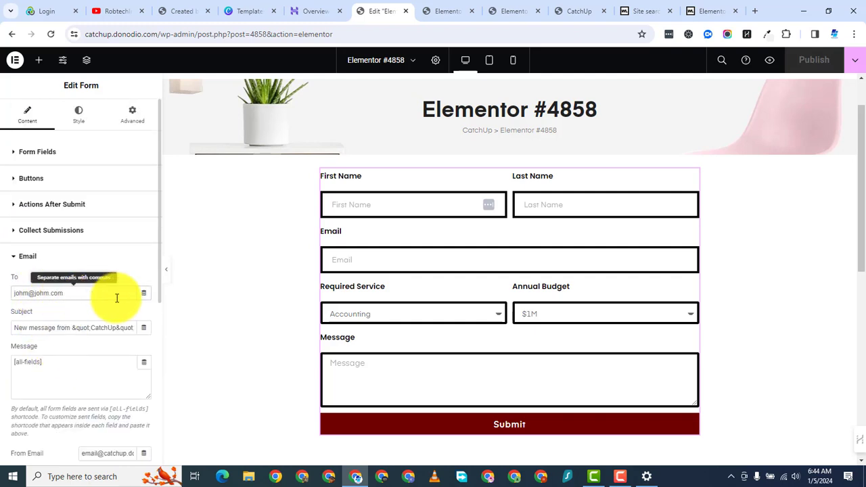
{"action": "scroll", "coordinate": [75, 329], "scroll_direction": "down", "scroll_amount": 3}
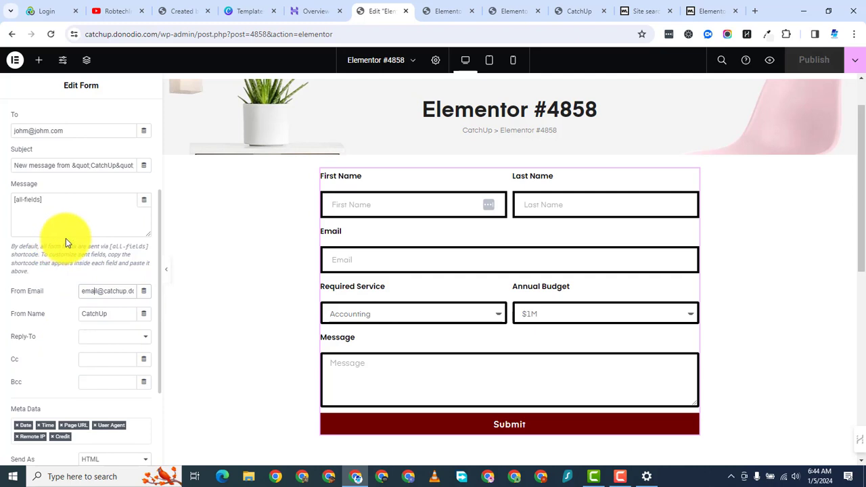
{"action": "scroll", "coordinate": [88, 356], "scroll_direction": "down", "scroll_amount": 3}
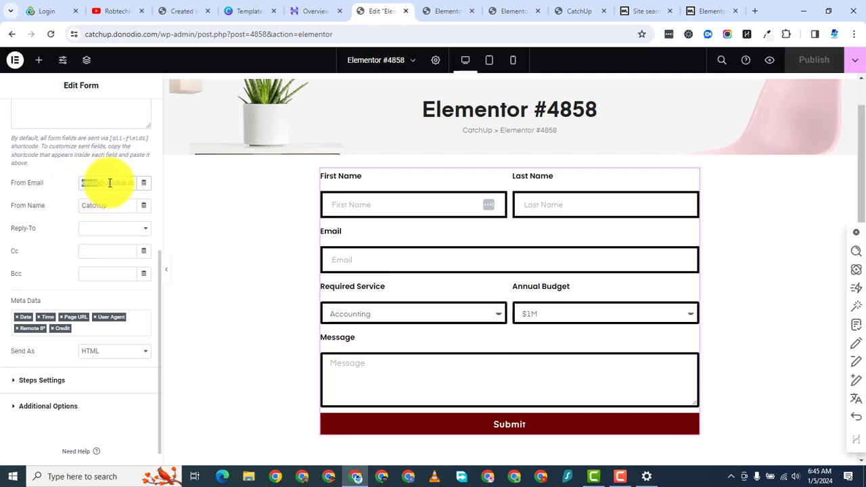
{"action": "scroll", "coordinate": [67, 383], "scroll_direction": "up", "scroll_amount": 2}
{"action": "scroll", "coordinate": [95, 358], "scroll_direction": "down", "scroll_amount": 2}
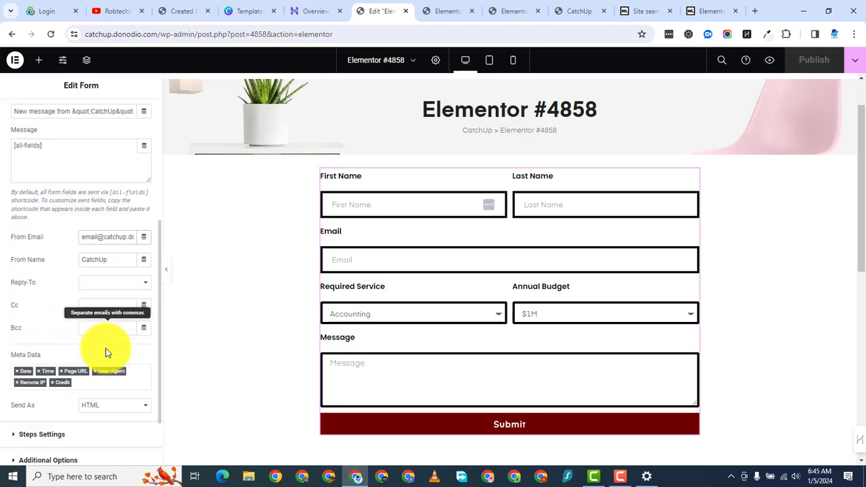
{"action": "scroll", "coordinate": [68, 361], "scroll_direction": "up", "scroll_amount": 2}
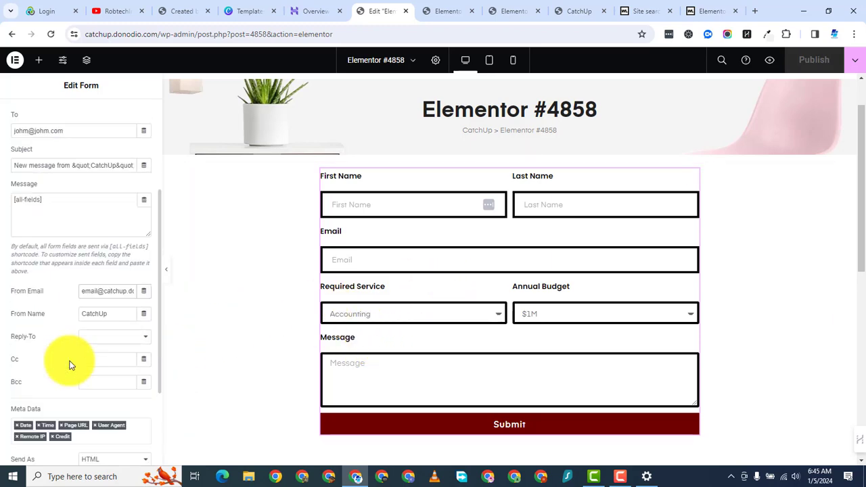
{"action": "scroll", "coordinate": [67, 361], "scroll_direction": "down", "scroll_amount": 2}
{"action": "scroll", "coordinate": [473, 290], "scroll_direction": "down", "scroll_amount": 2}
{"action": "scroll", "coordinate": [427, 250], "scroll_direction": "up", "scroll_amount": 4}
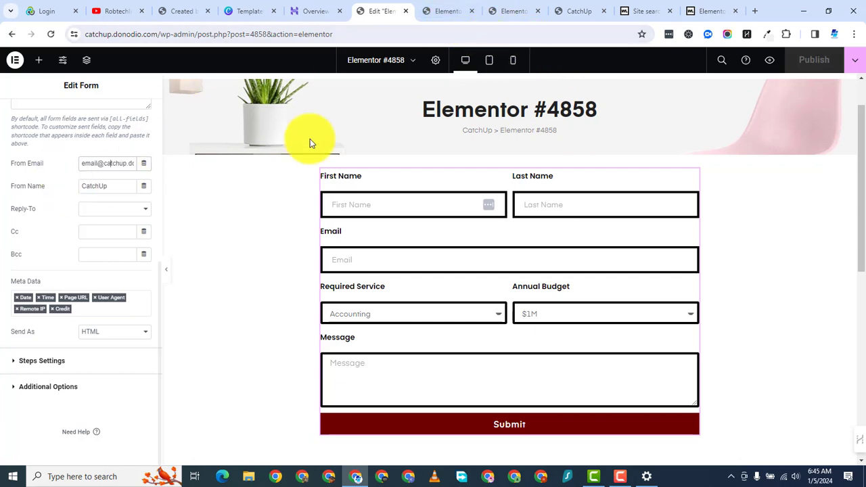
Step: Switch to Mobile Portrait view and scroll the stacked form down to the dark red Submit button
{"action": "left_click", "coordinate": [514, 60]}
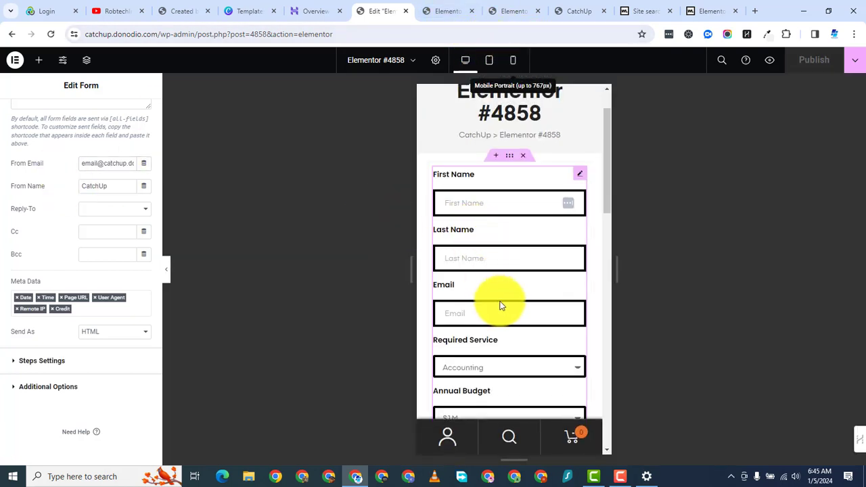
{"action": "scroll", "coordinate": [500, 314], "scroll_direction": "down", "scroll_amount": 2}
{"action": "scroll", "coordinate": [506, 326], "scroll_direction": "down", "scroll_amount": 1}
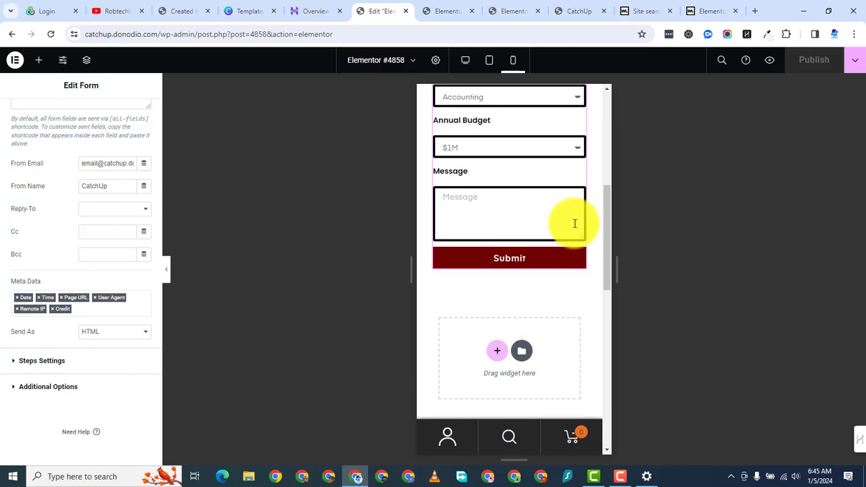
{"action": "left_click_drag", "start_coordinate": [607, 217], "coordinate": [614, 106]}
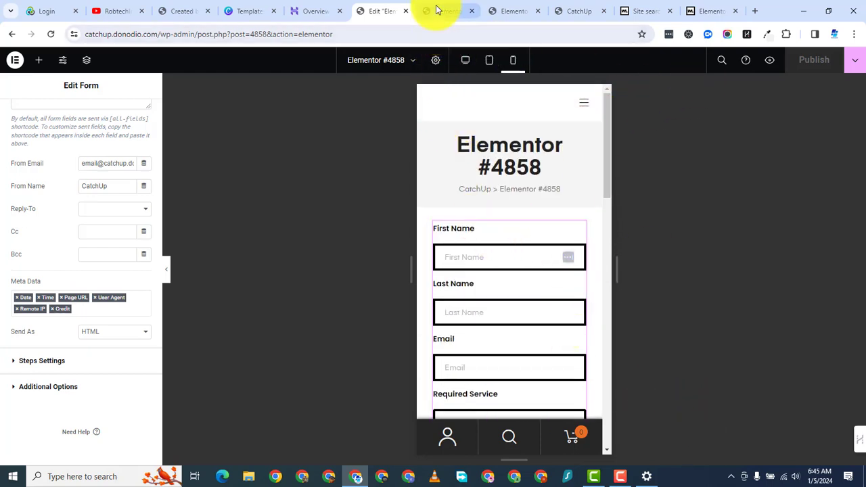
{"action": "left_click", "coordinate": [621, 479]}
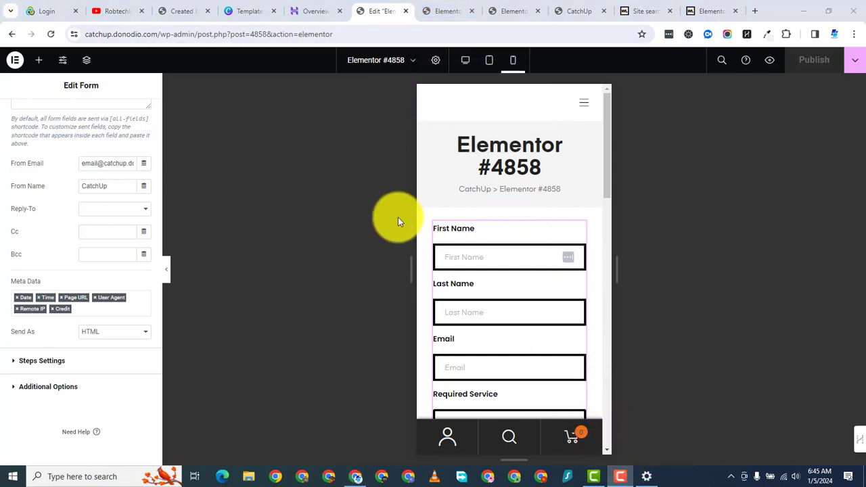